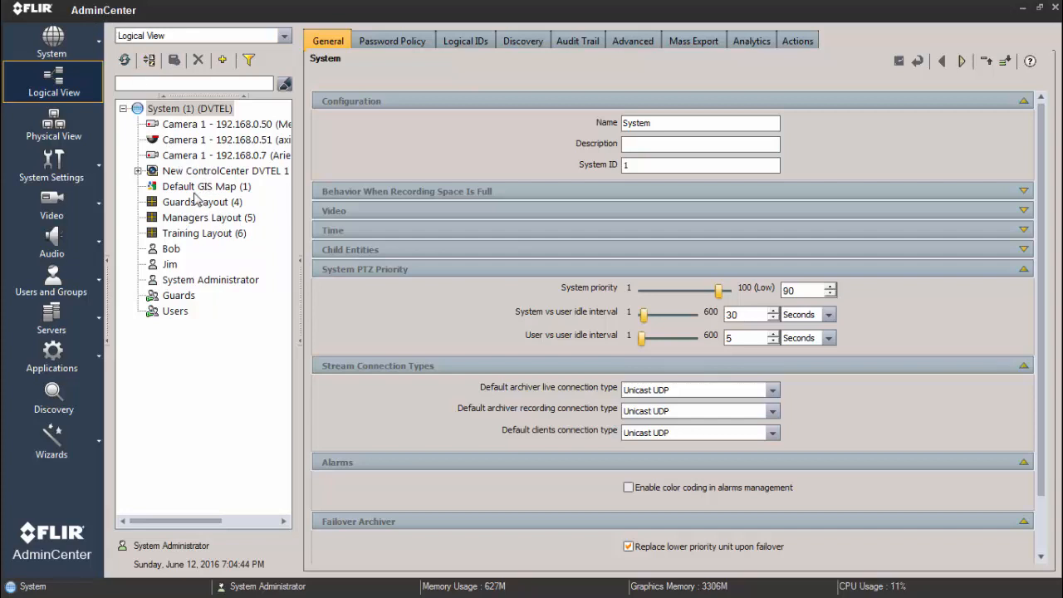
# Step: Add a site named Hospital under the System root in the Logical View and save it
pyautogui.click(54, 77)
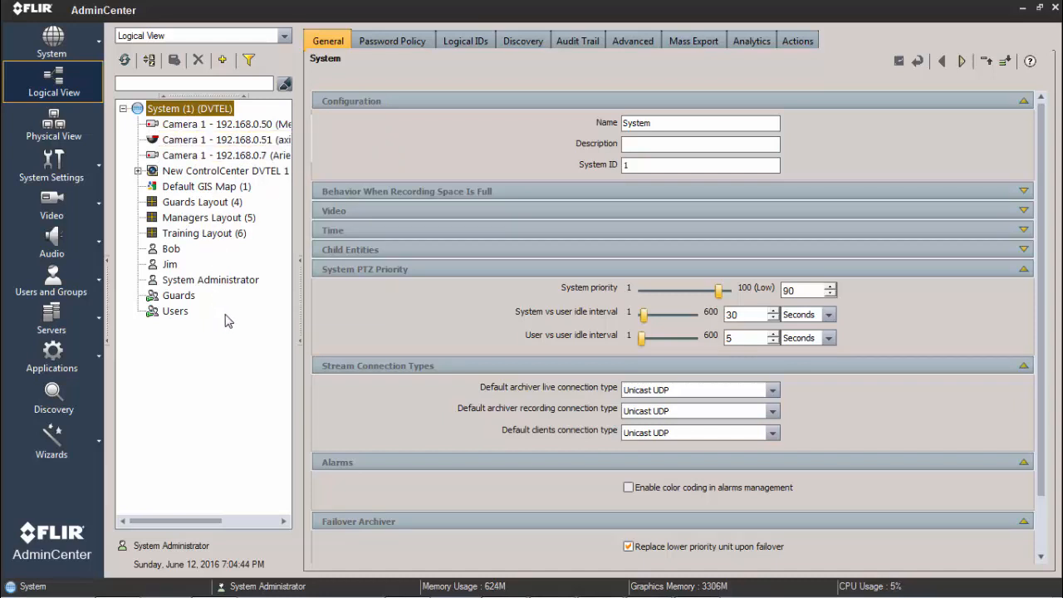
pyautogui.rightClick(173, 115)
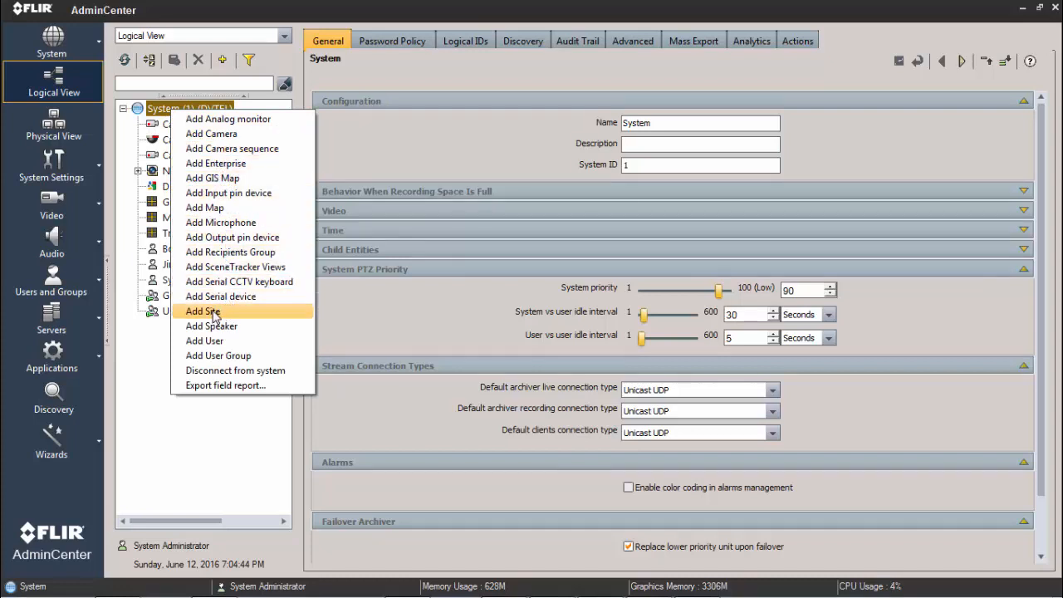
pyautogui.click(163, 364)
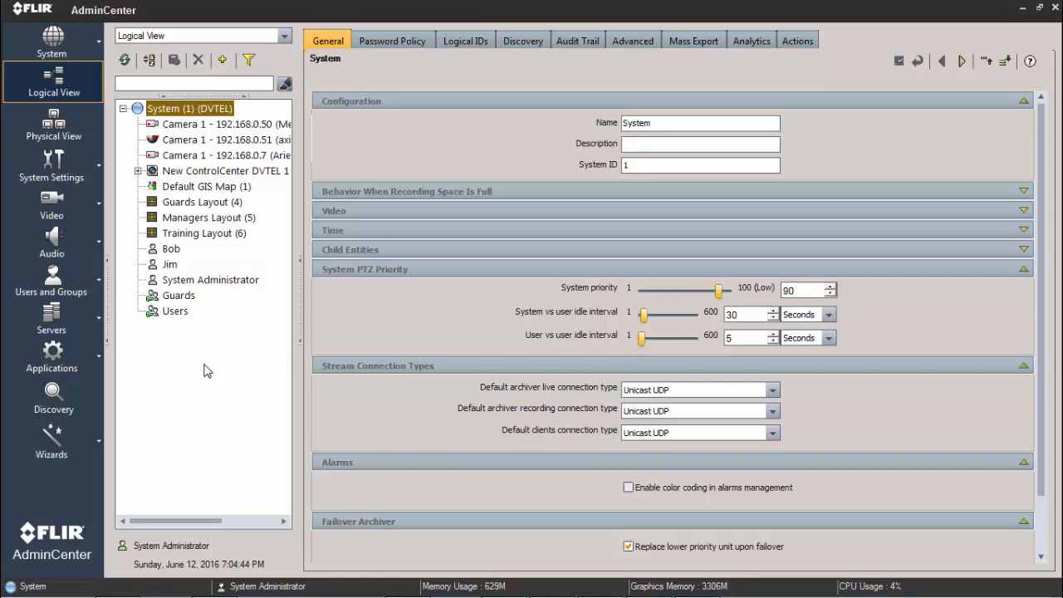
pyautogui.rightClick(196, 112)
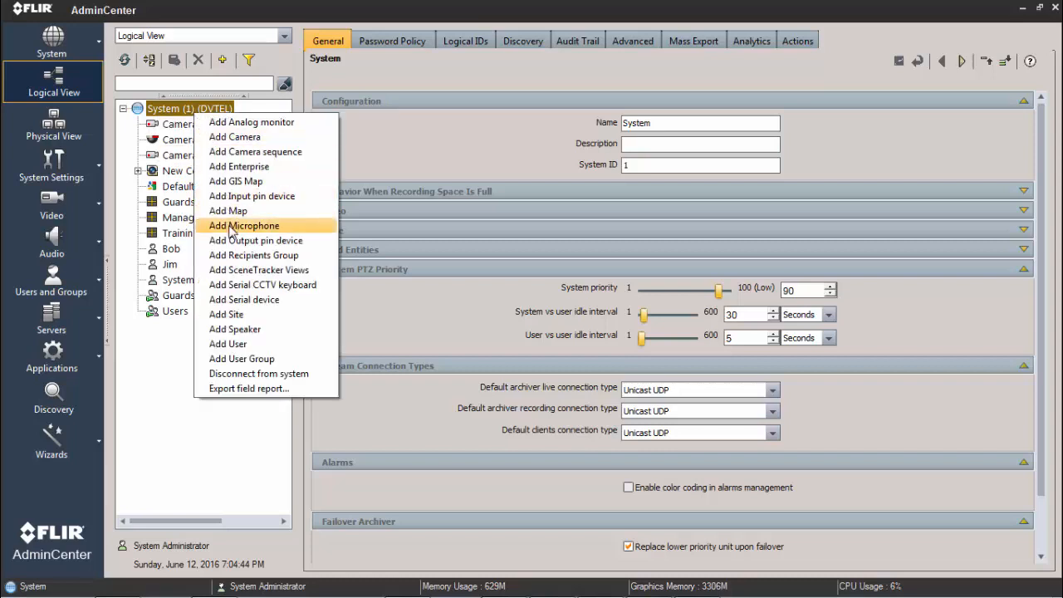
pyautogui.click(235, 313)
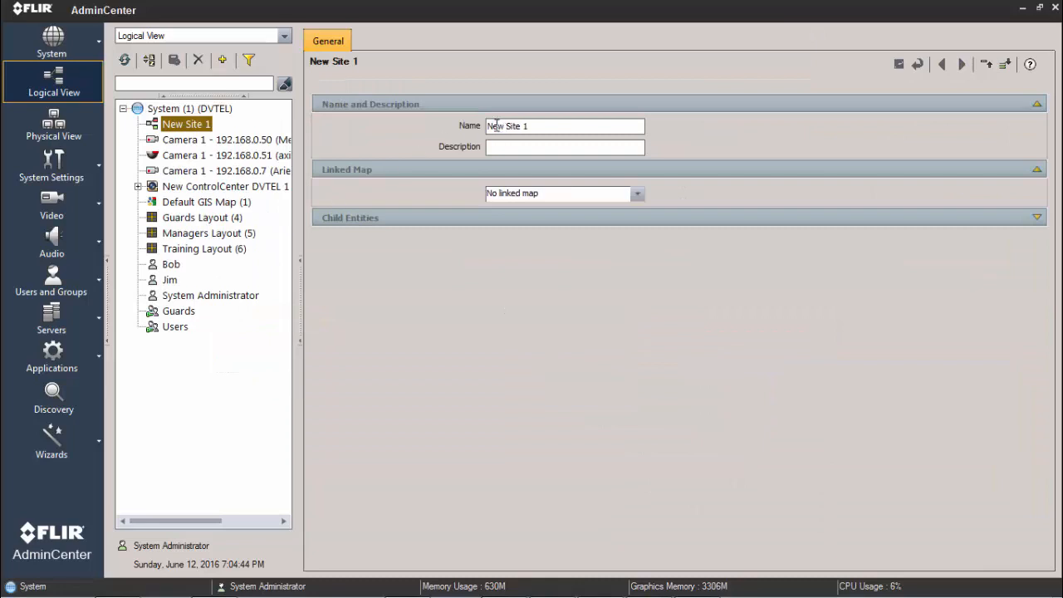
pyautogui.moveTo(535, 125); pyautogui.dragTo(460, 126)
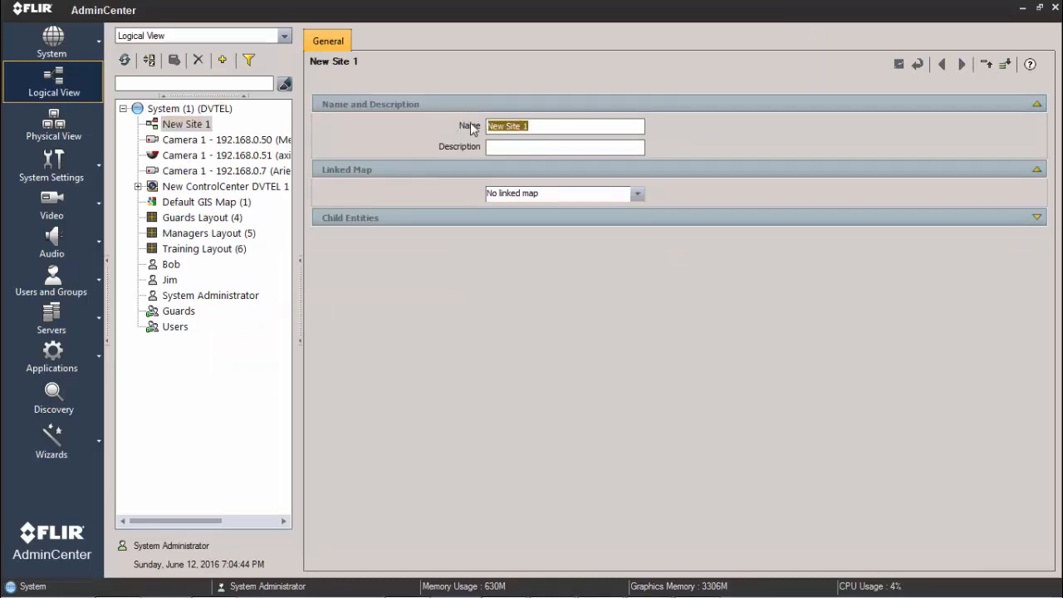
pyautogui.write('H')
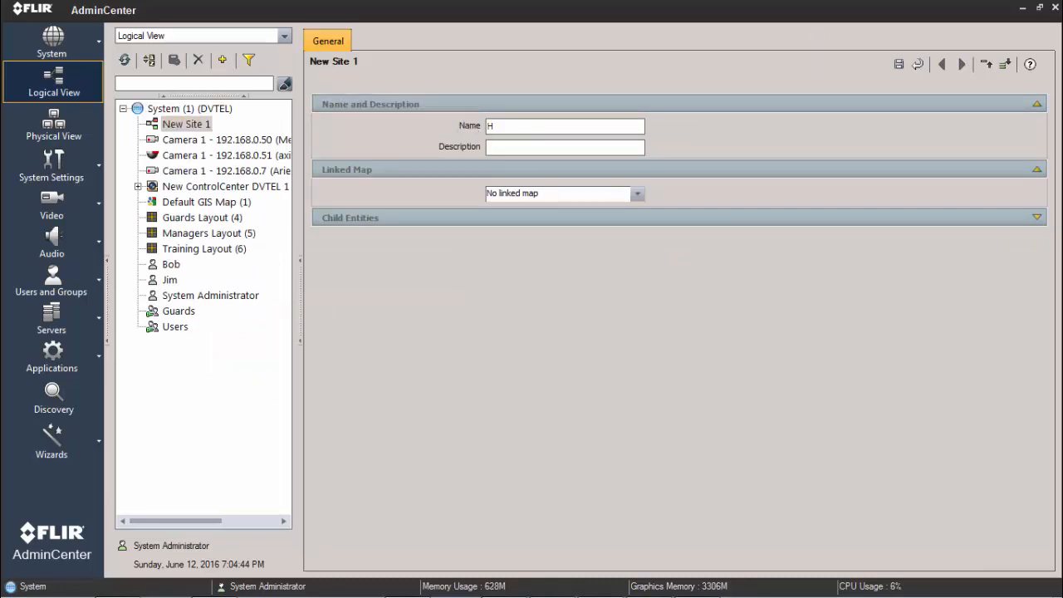
pyautogui.write('ospital')
pyautogui.click(899, 65)
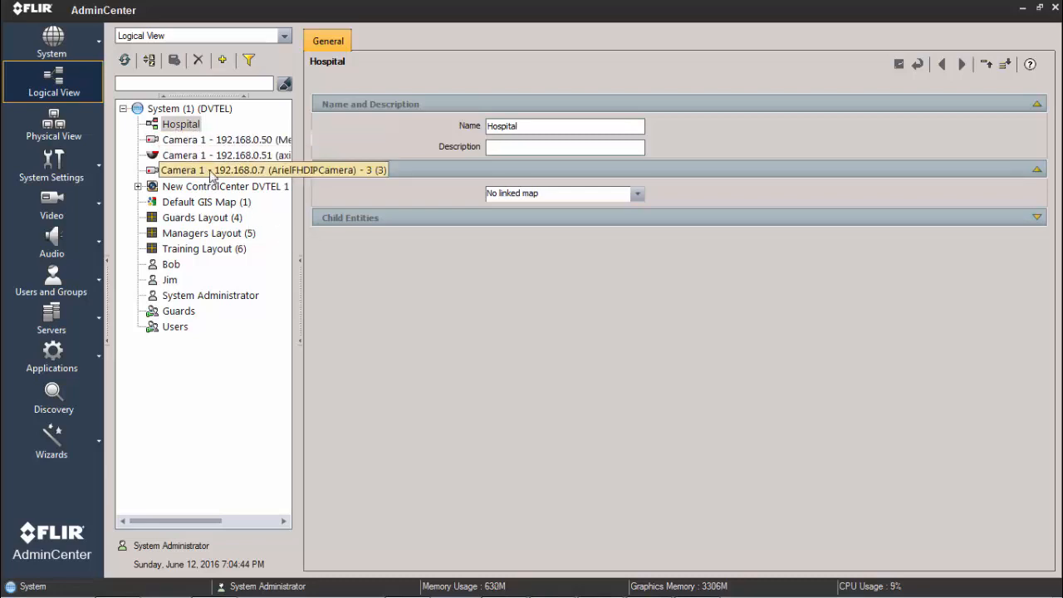
# Step: Create and save a site named Floor 1 under the System root, and move it into the Hospital site
pyautogui.click(212, 111)
pyautogui.rightClick(212, 116)
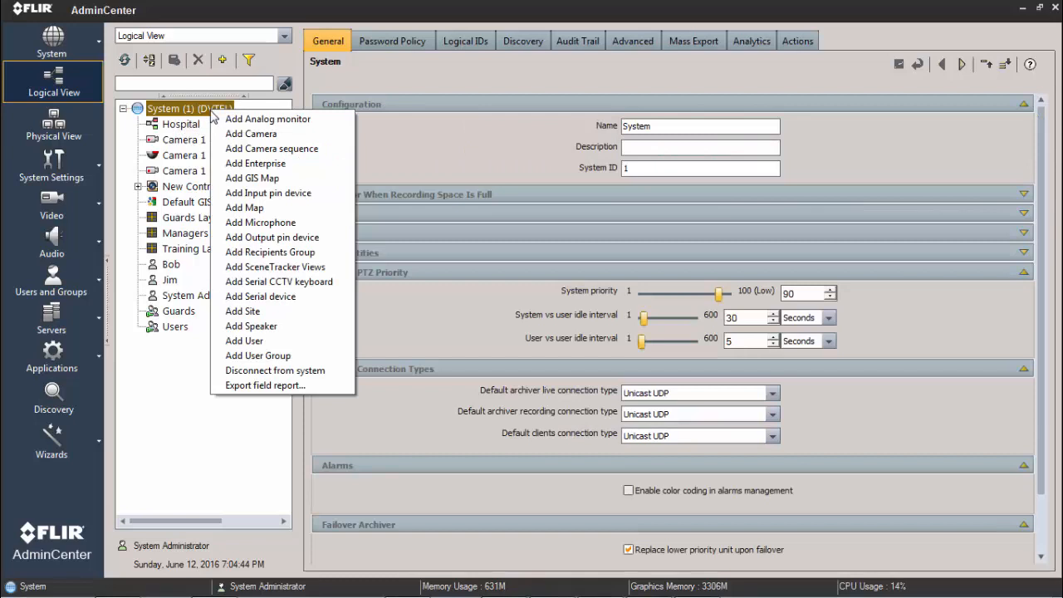
pyautogui.click(269, 310)
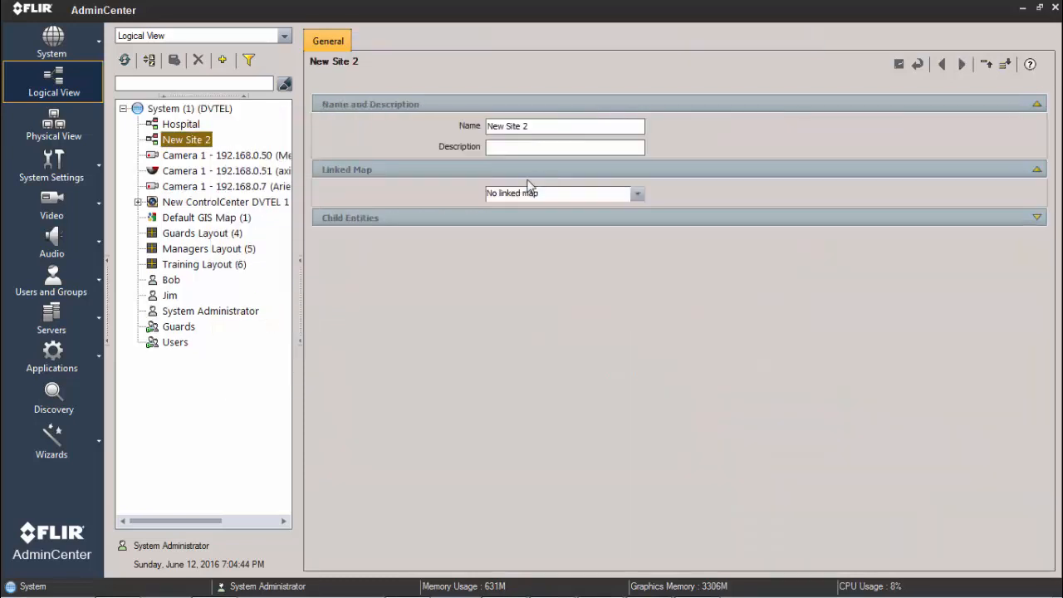
pyautogui.click(539, 125)
pyautogui.hotkey('ctrl', 'a')
pyautogui.write('F')
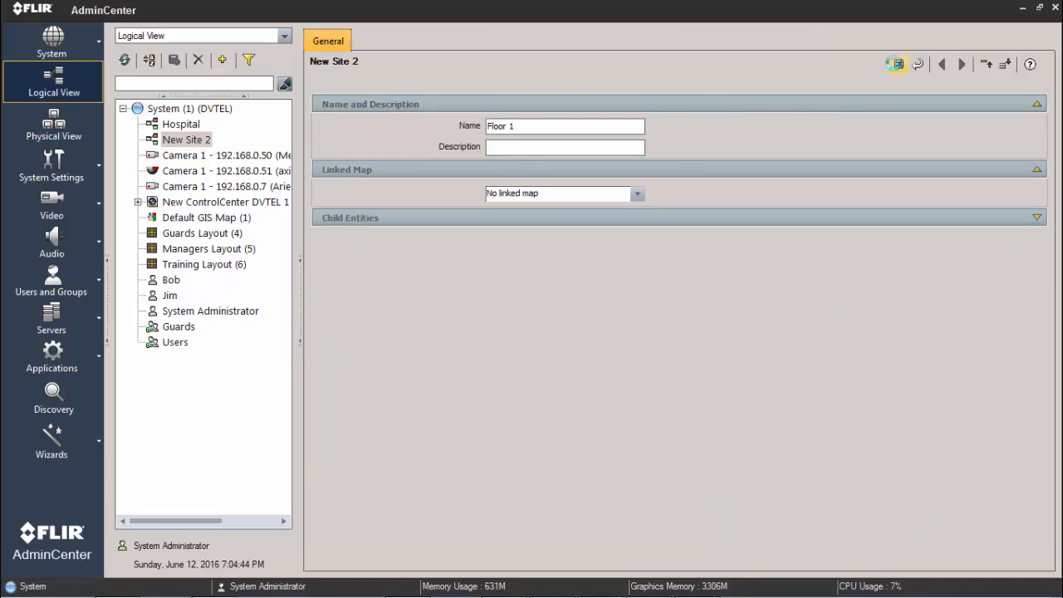
pyautogui.hotkey('ctrl', 's')
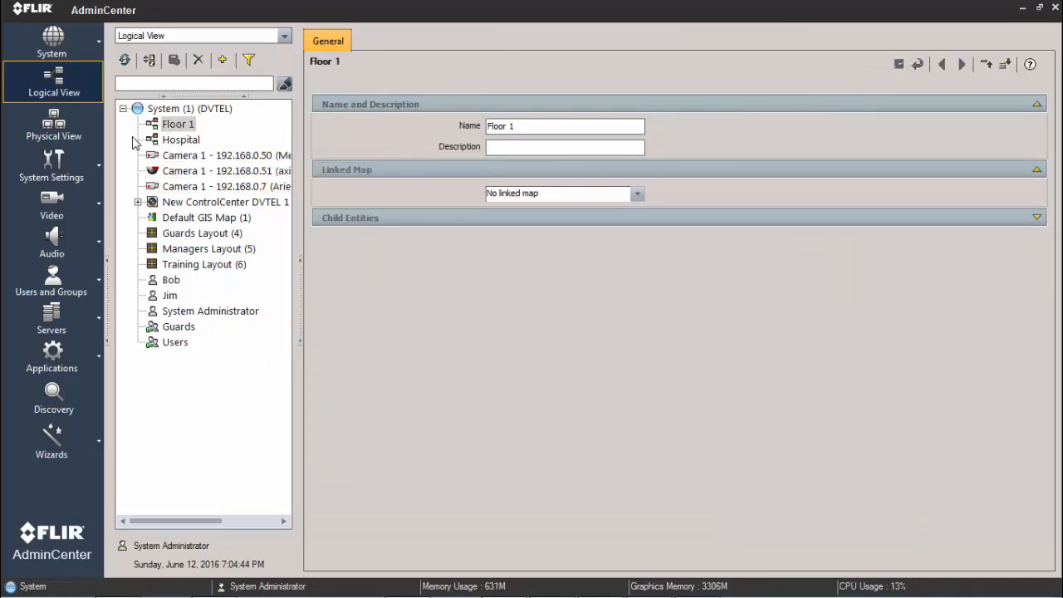
pyautogui.moveTo(156, 126); pyautogui.dragTo(171, 141)
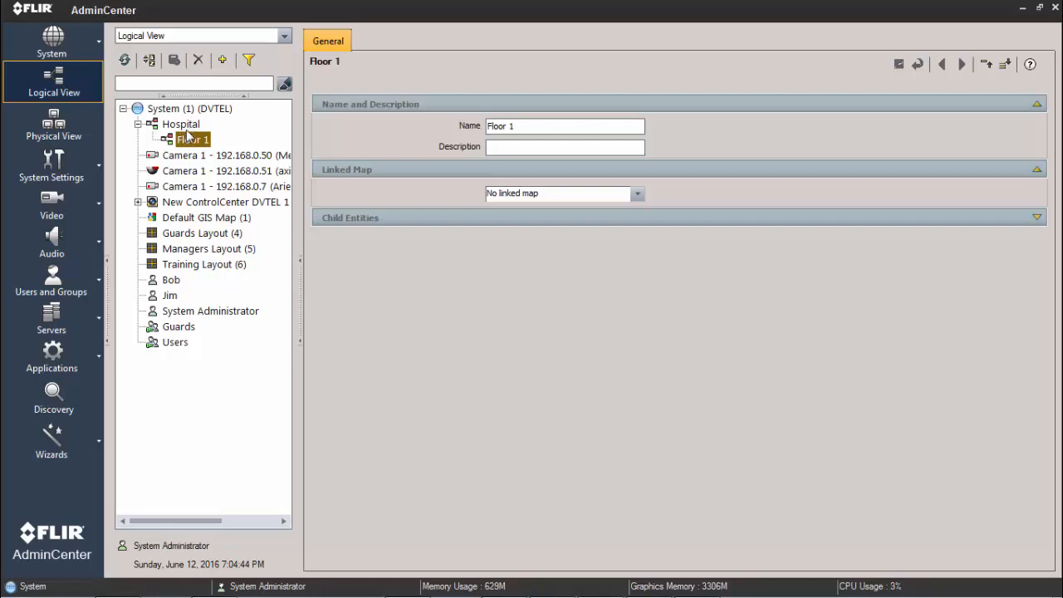
# Step: Add a site named Floor 2 directly inside the Hospital site and save it
pyautogui.rightClick(185, 128)
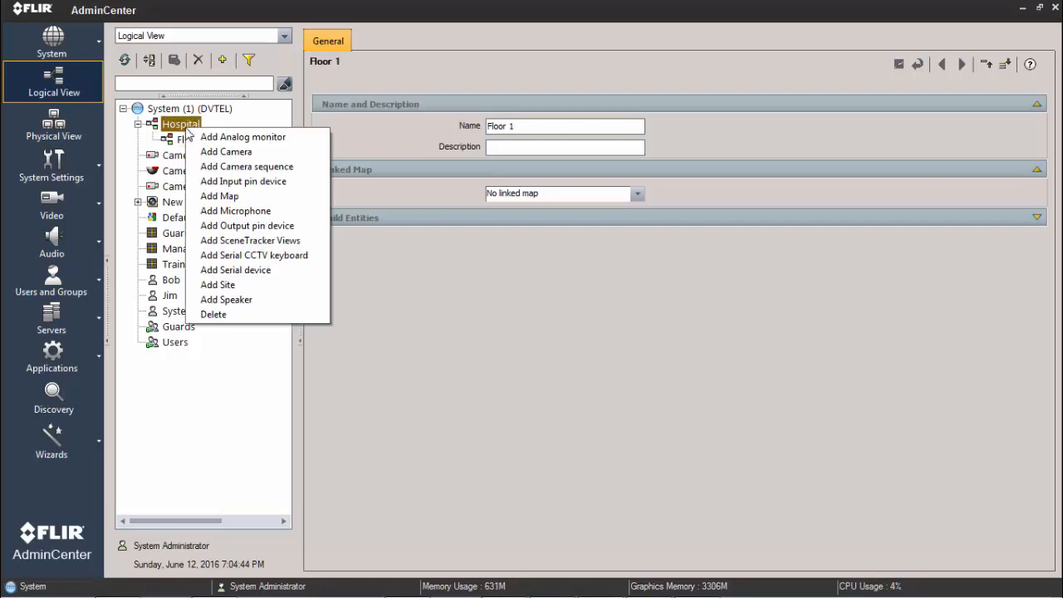
pyautogui.click(239, 284)
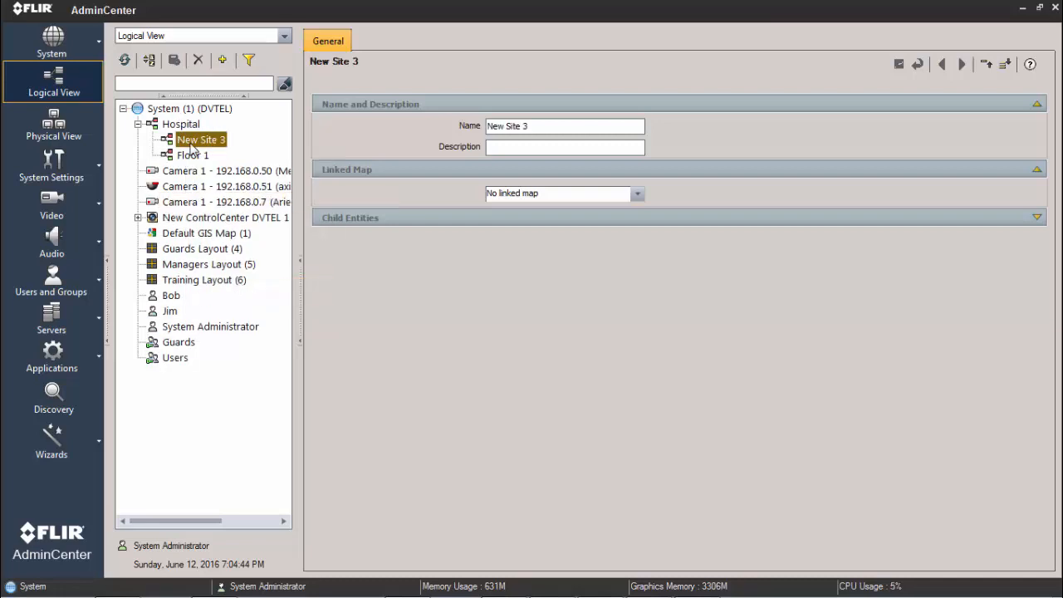
pyautogui.moveTo(530, 126); pyautogui.dragTo(471, 126)
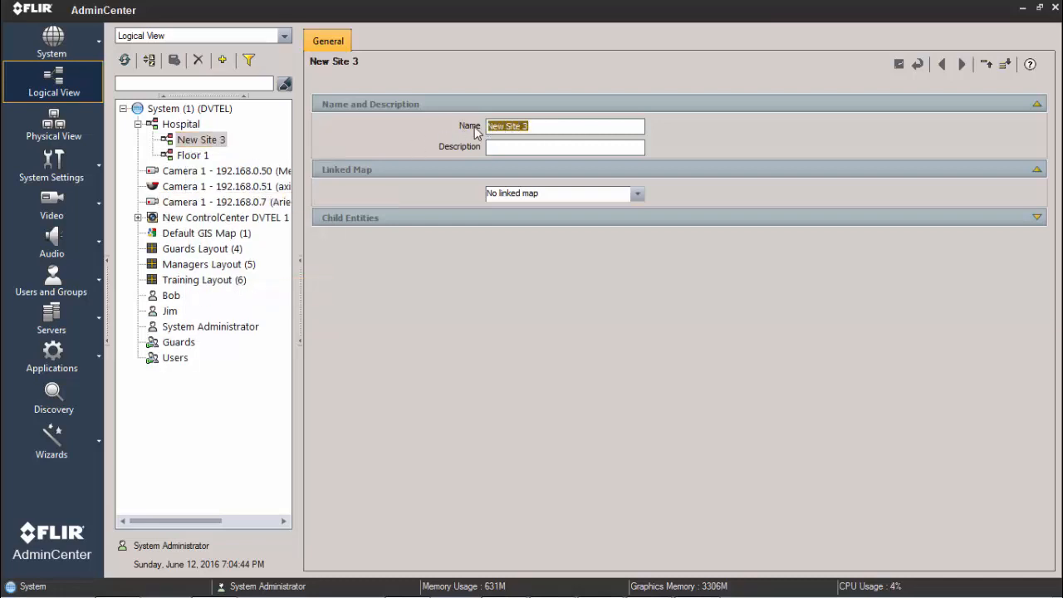
pyautogui.write('Floor 2')
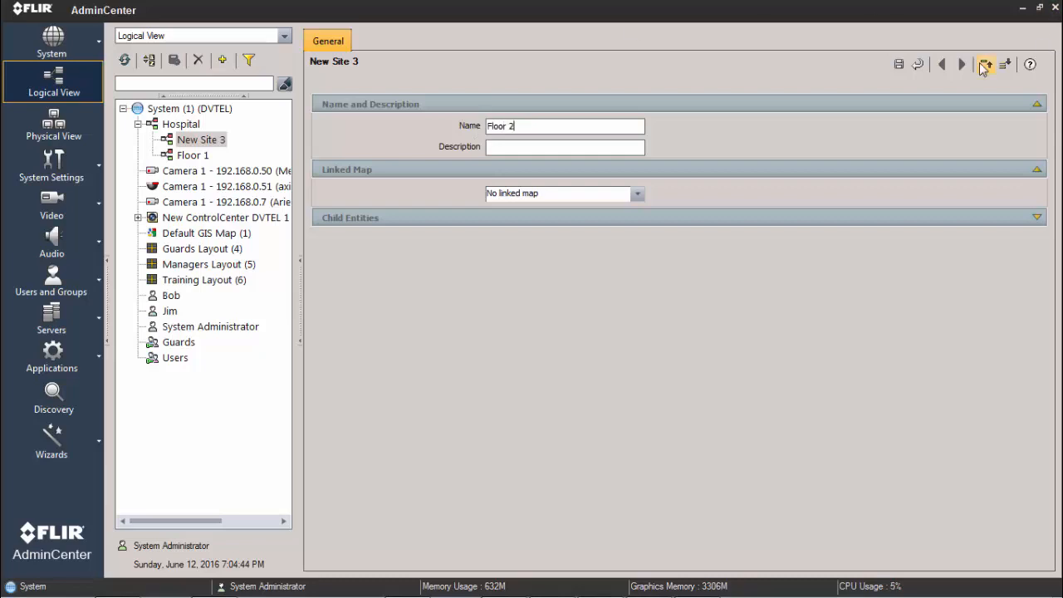
pyautogui.click(899, 64)
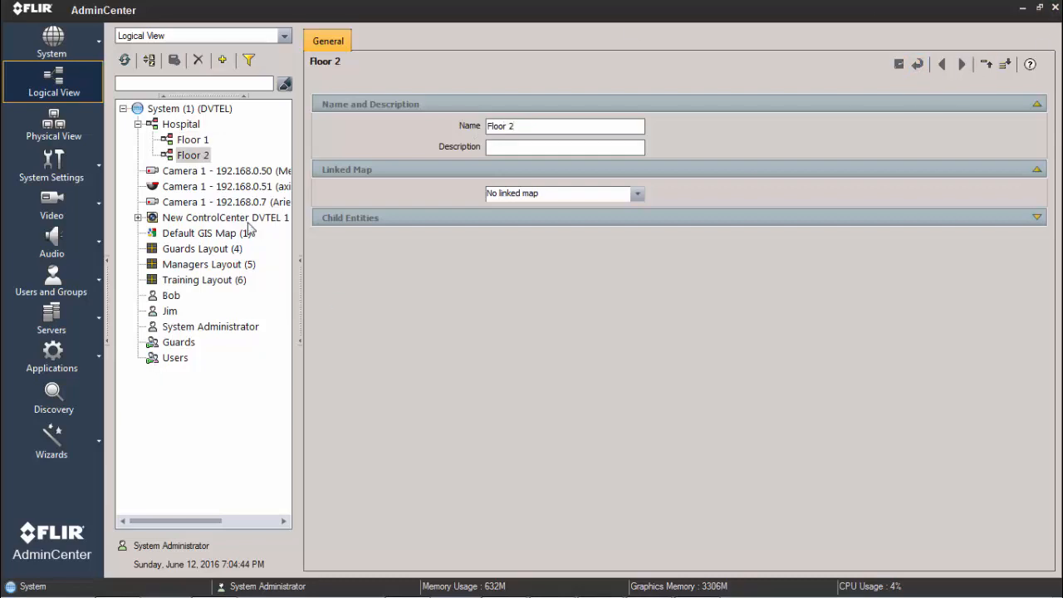
# Step: Add a site named Floor 3 directly inside the Hospital site and save it
pyautogui.rightClick(178, 127)
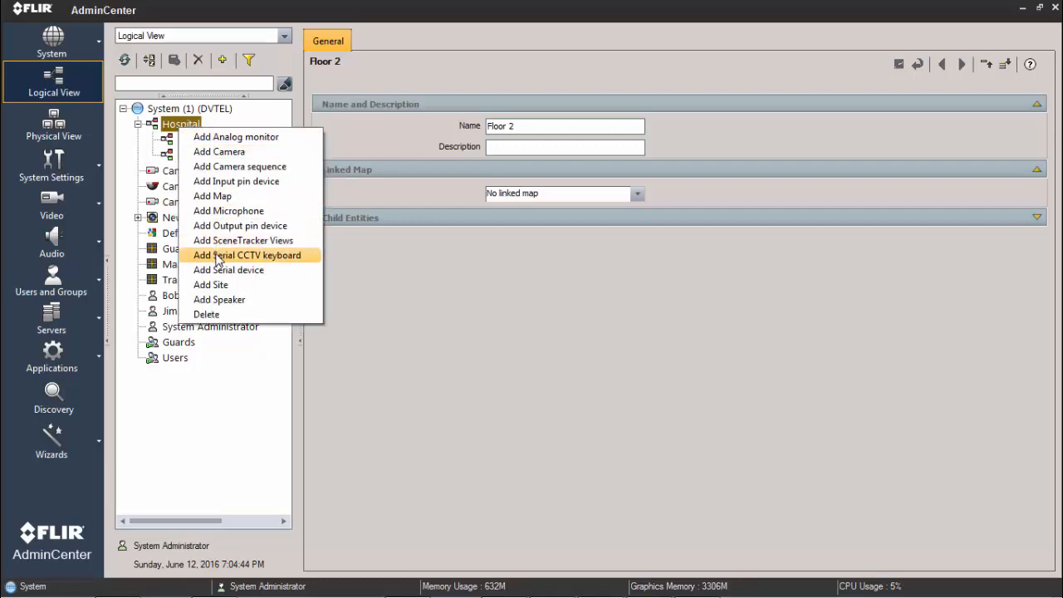
pyautogui.click(214, 284)
pyautogui.moveTo(553, 128); pyautogui.dragTo(455, 146)
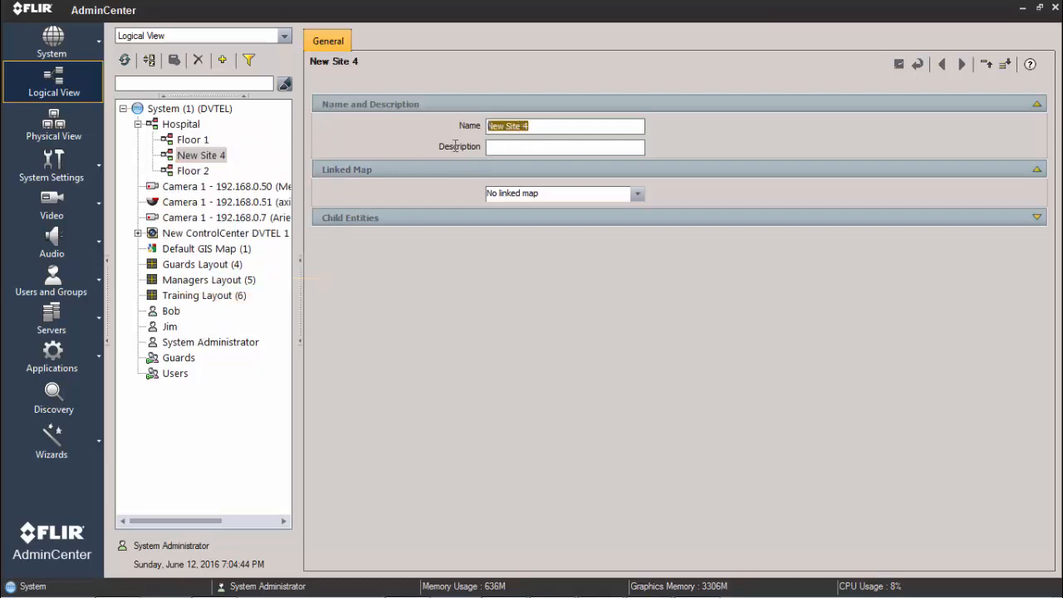
pyautogui.write('Floor ')
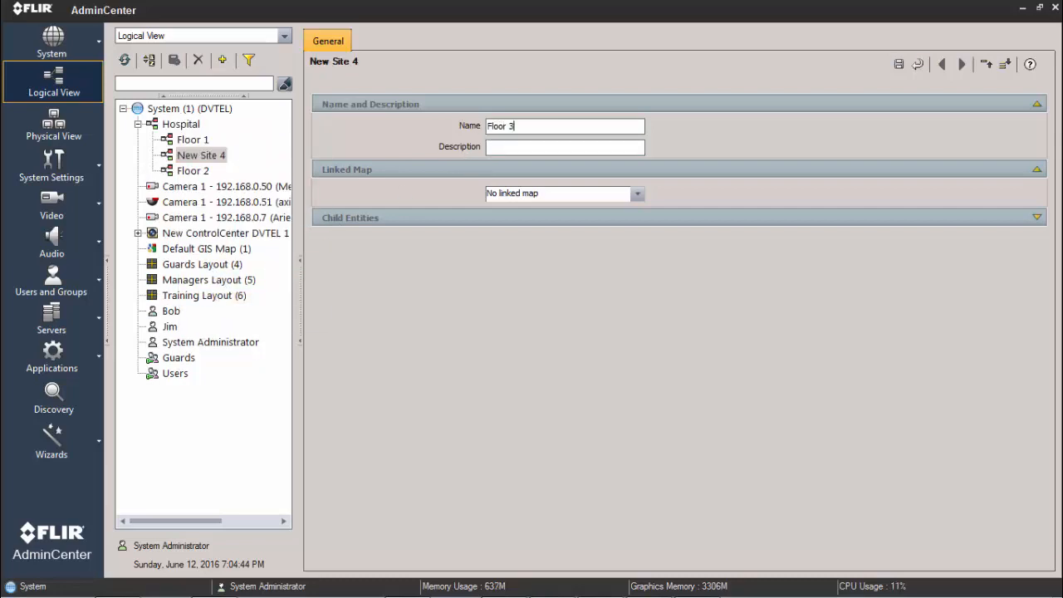
pyautogui.write('3')
pyautogui.click(898, 64)
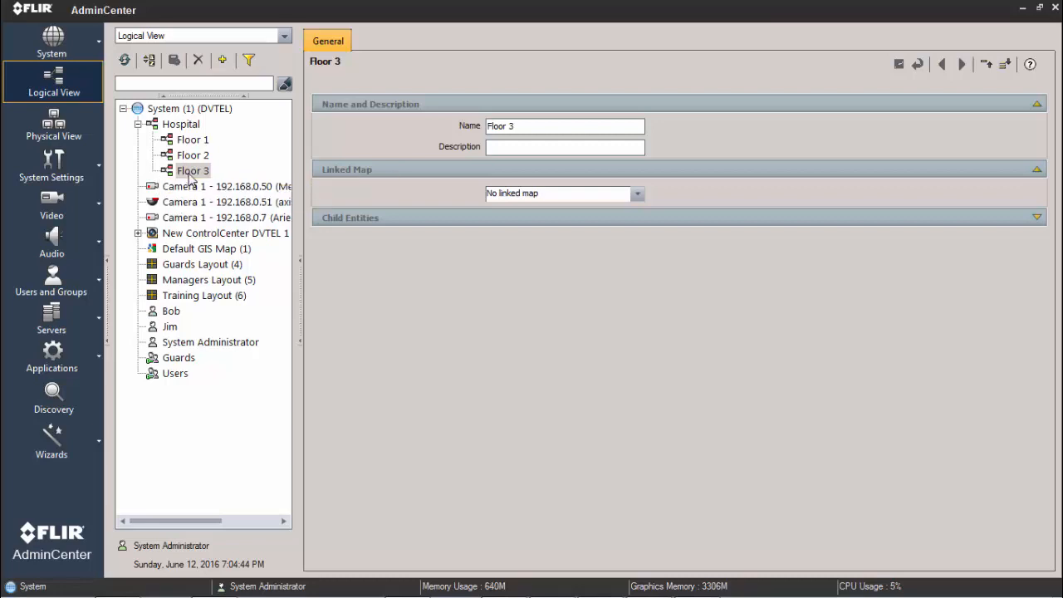
# Step: Move Camera 1 - 192.168.0.51 into the Floor 3 site and Guards Layout into the Floor 2 site
pyautogui.moveTo(178, 202); pyautogui.dragTo(190, 175)
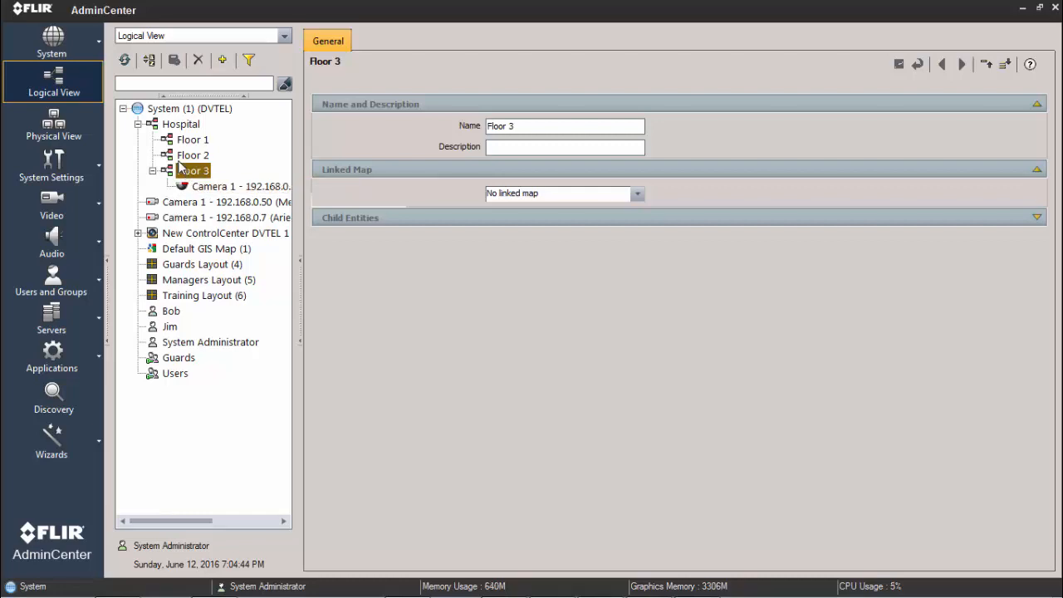
pyautogui.click(175, 268)
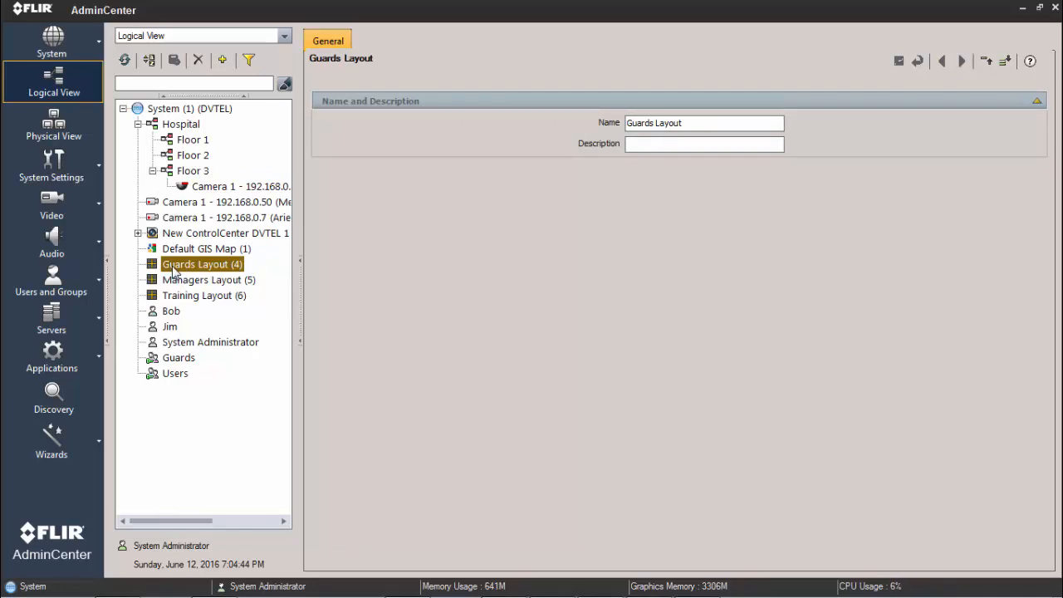
pyautogui.moveTo(175, 272); pyautogui.dragTo(186, 161)
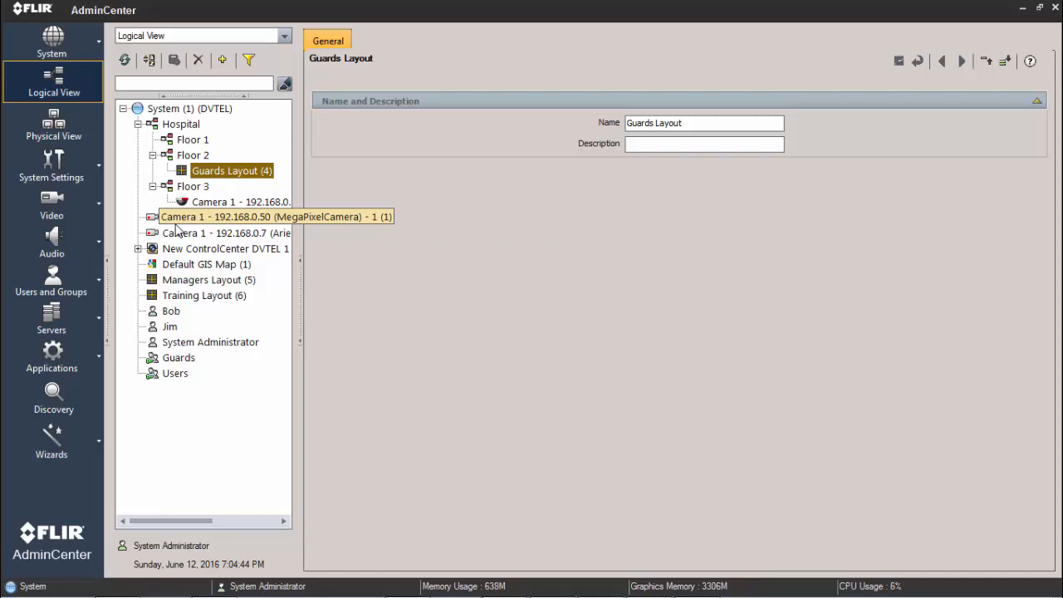
# Step: Add a site named Not PTZs under the System root and save it
pyautogui.rightClick(182, 113)
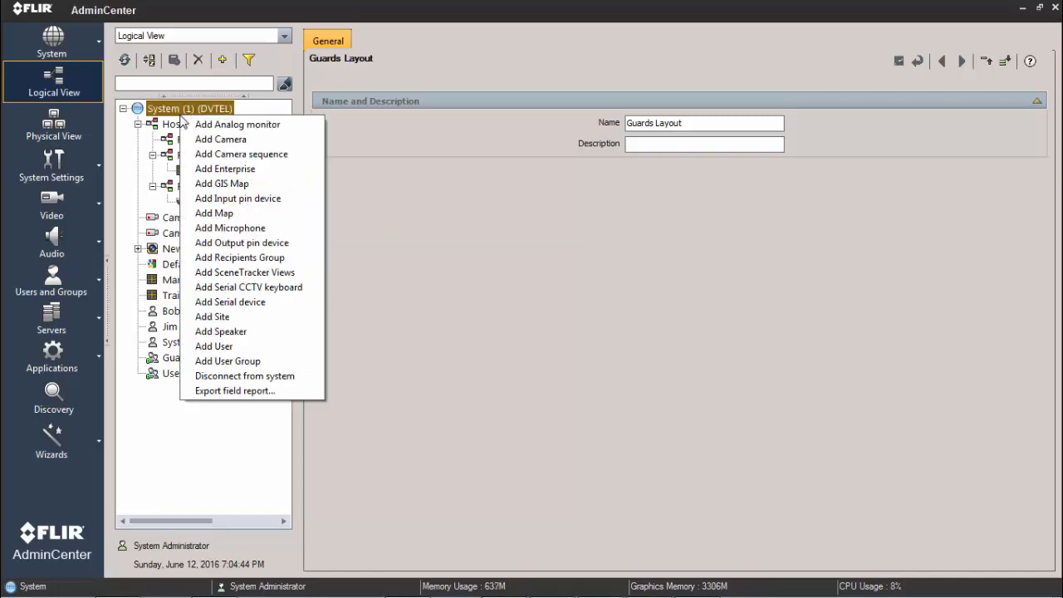
pyautogui.click(213, 316)
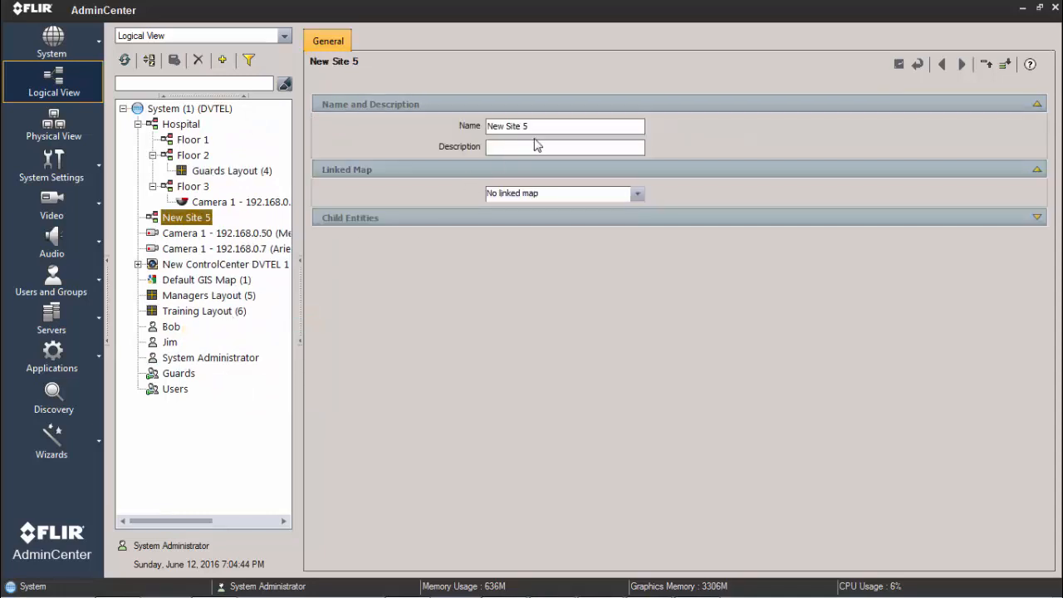
pyautogui.click(541, 130)
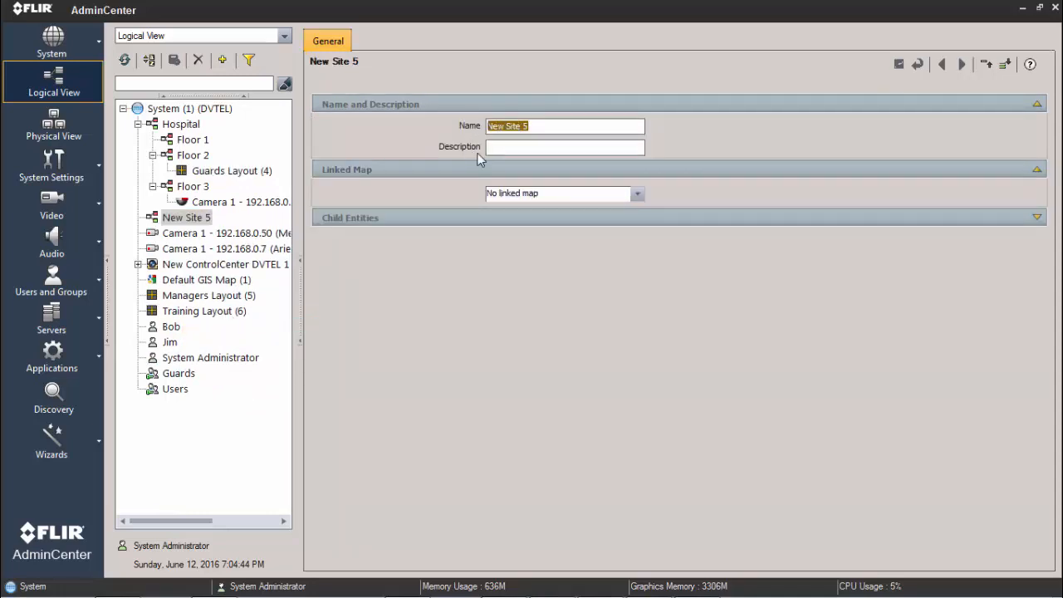
pyautogui.write('Not PTZs')
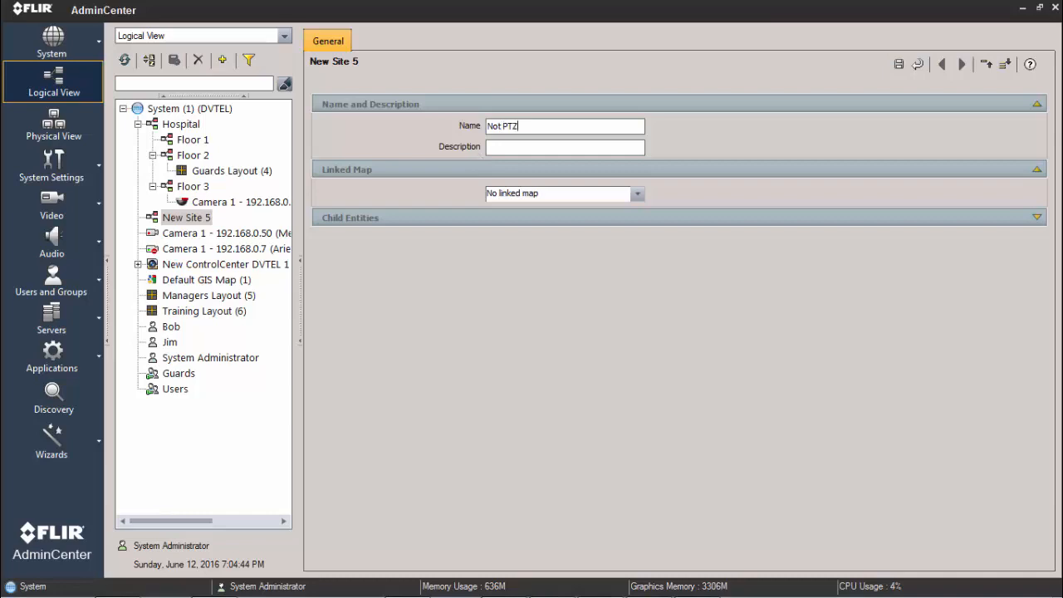
pyautogui.click(897, 66)
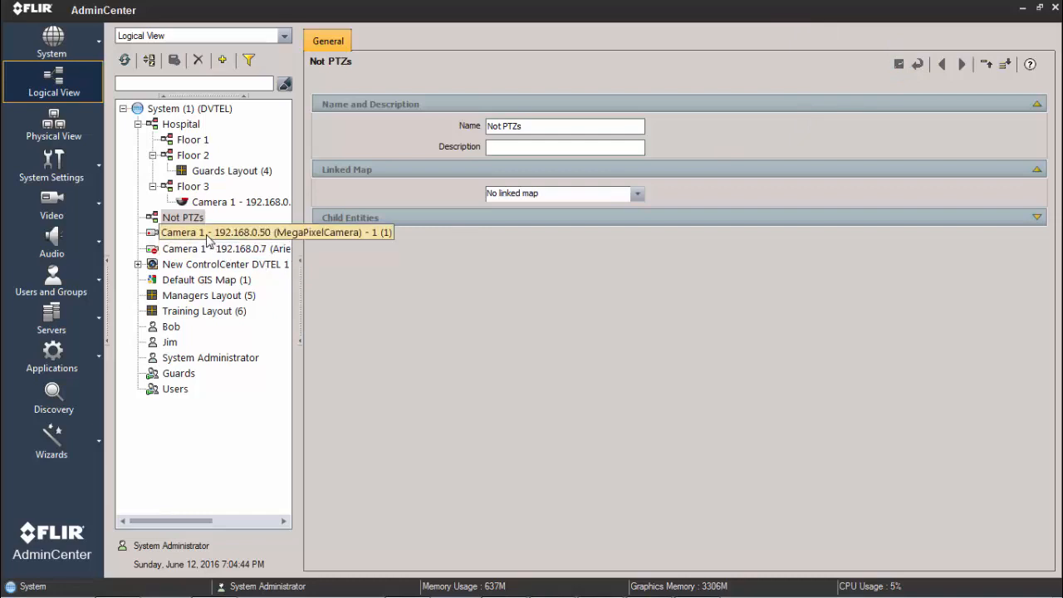
# Step: Move Camera 1 - 192.168.0.50 into the Not PTZs site and select Camera 1 - 192.168.0.7
pyautogui.moveTo(208, 239); pyautogui.dragTo(178, 219)
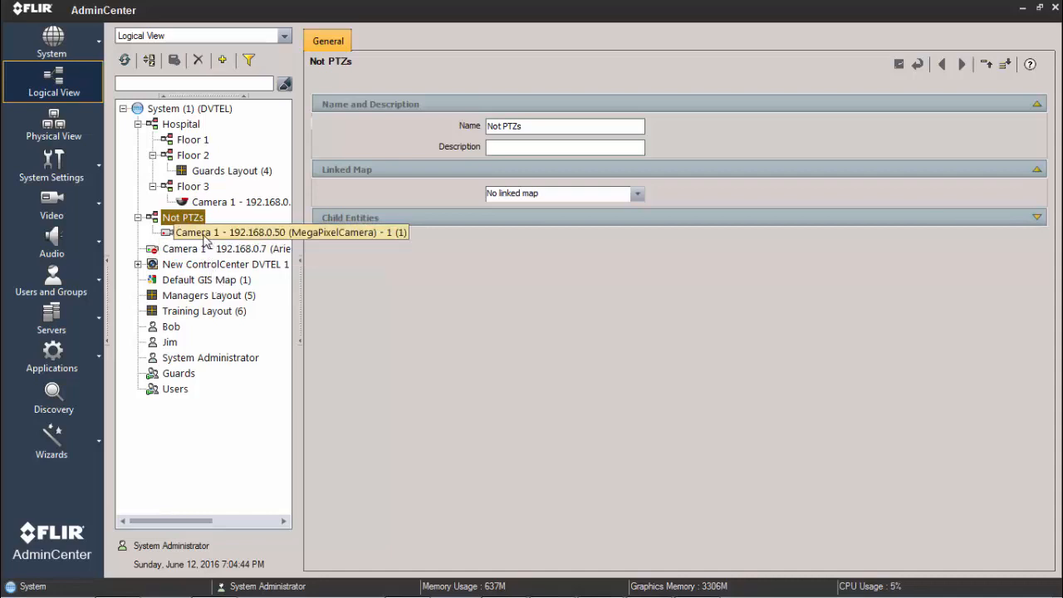
pyautogui.moveTo(201, 234); pyautogui.dragTo(197, 234)
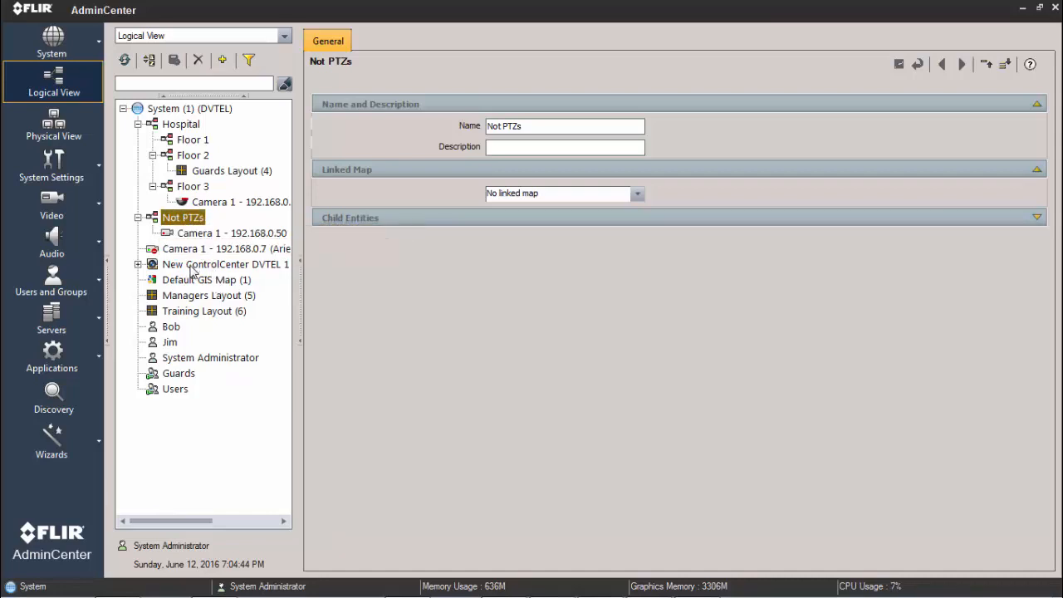
pyautogui.click(138, 217)
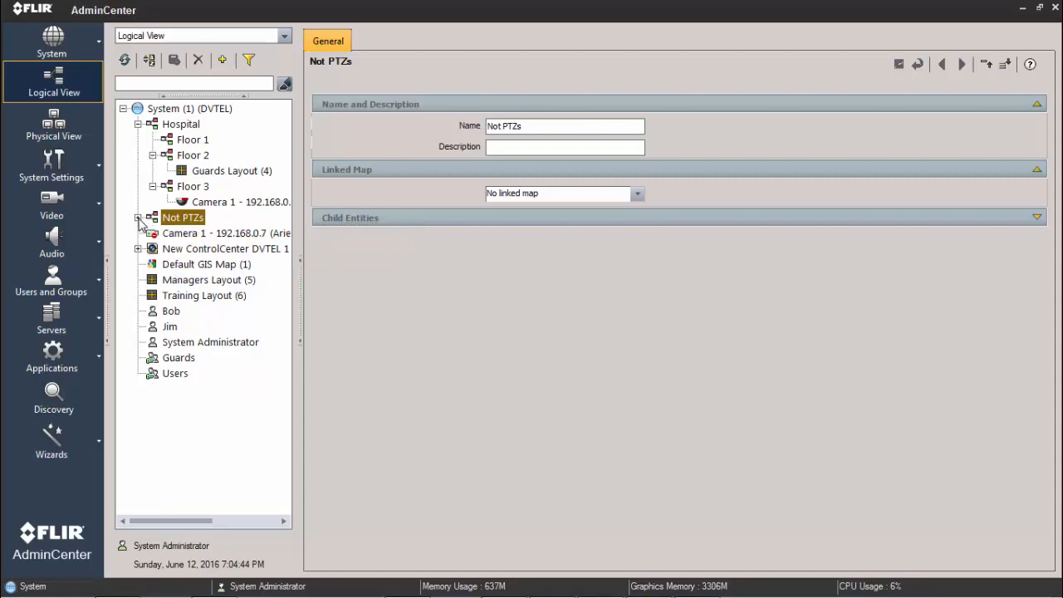
pyautogui.click(138, 217)
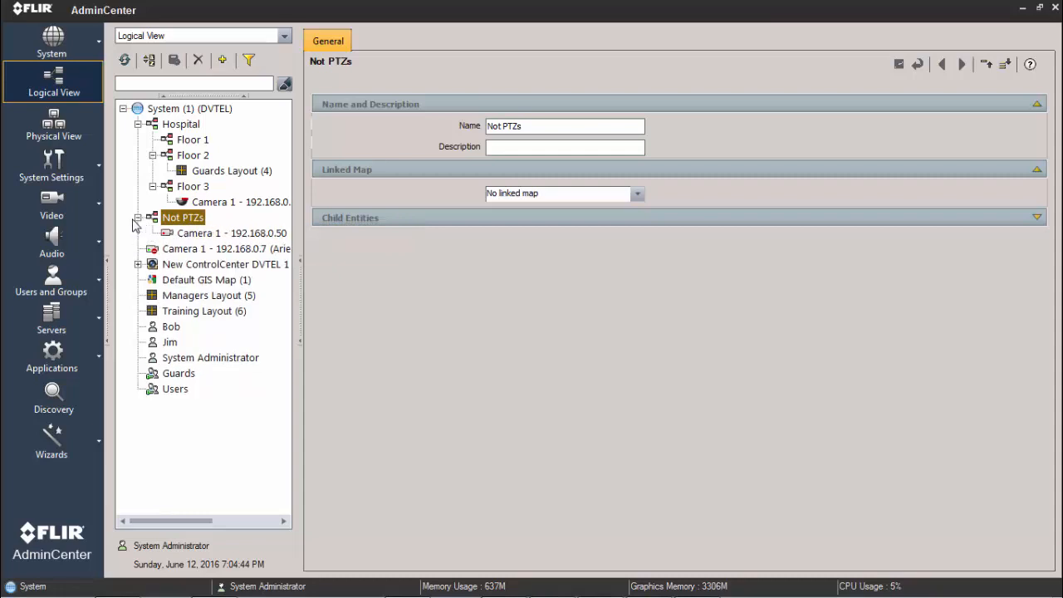
pyautogui.click(166, 252)
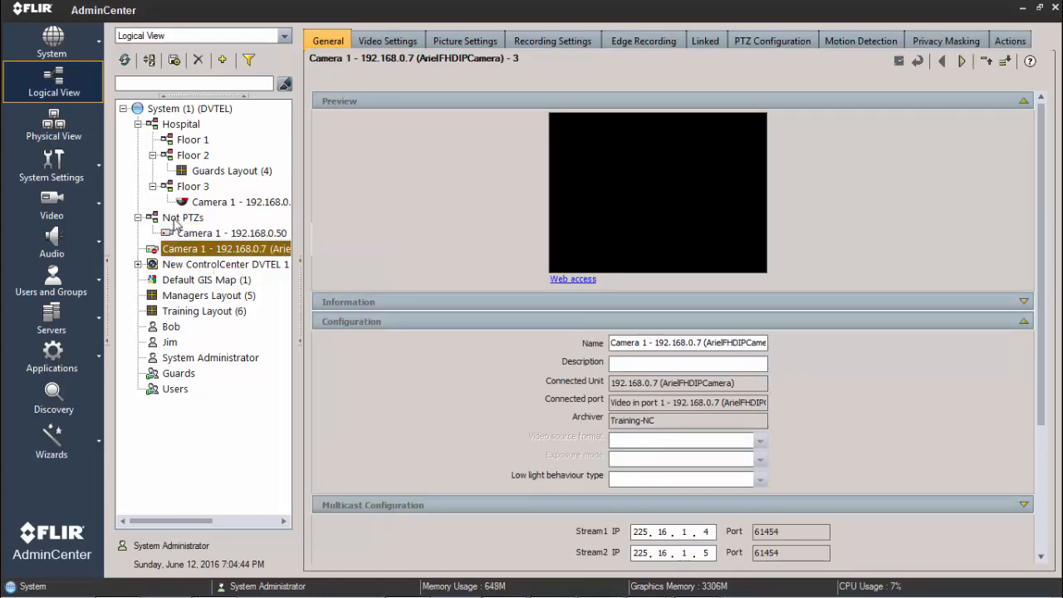
# Step: Select the Not PTZs site, minimize AdminCenter and switch to ControlCenter
pyautogui.click(177, 219)
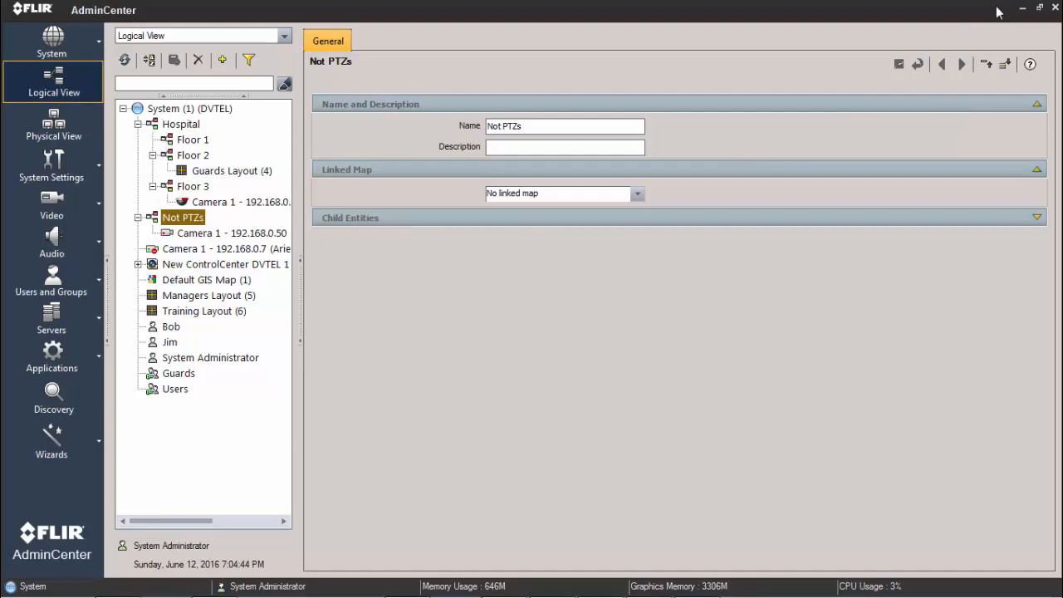
pyautogui.click(1022, 8)
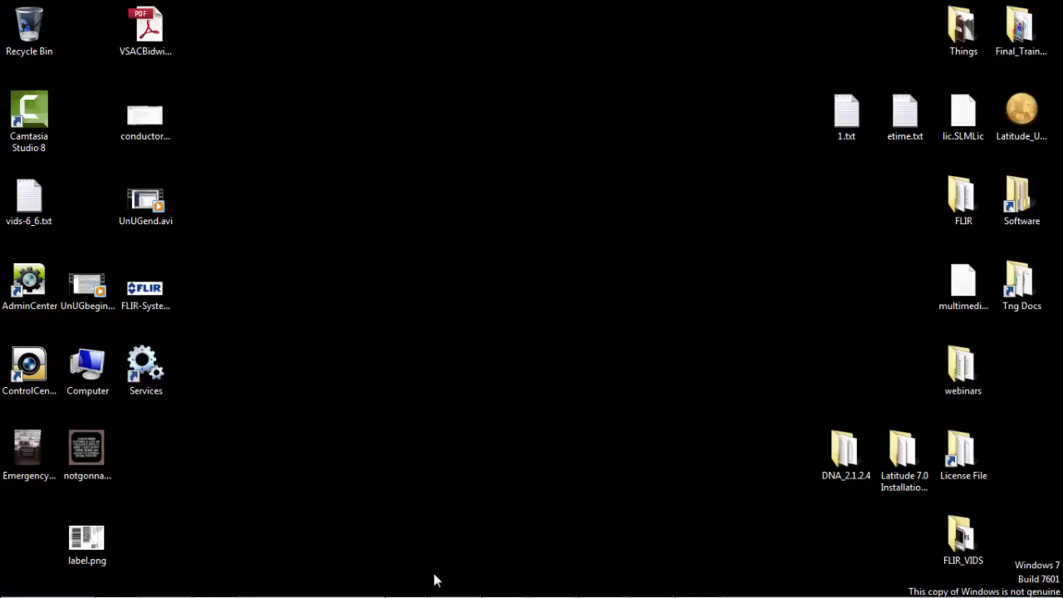
pyautogui.moveTo(427, 594)
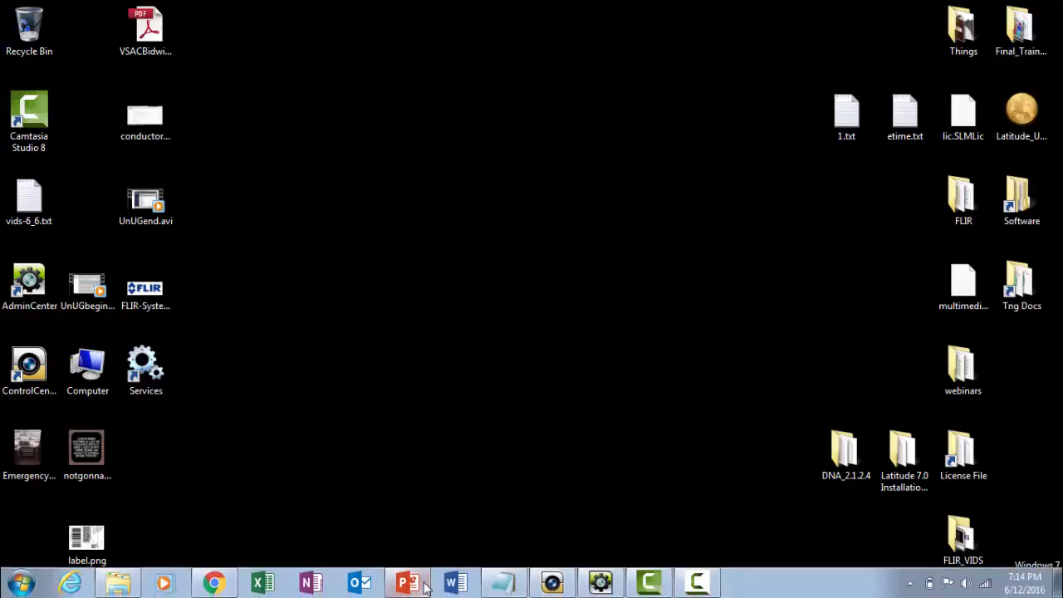
pyautogui.click(563, 587)
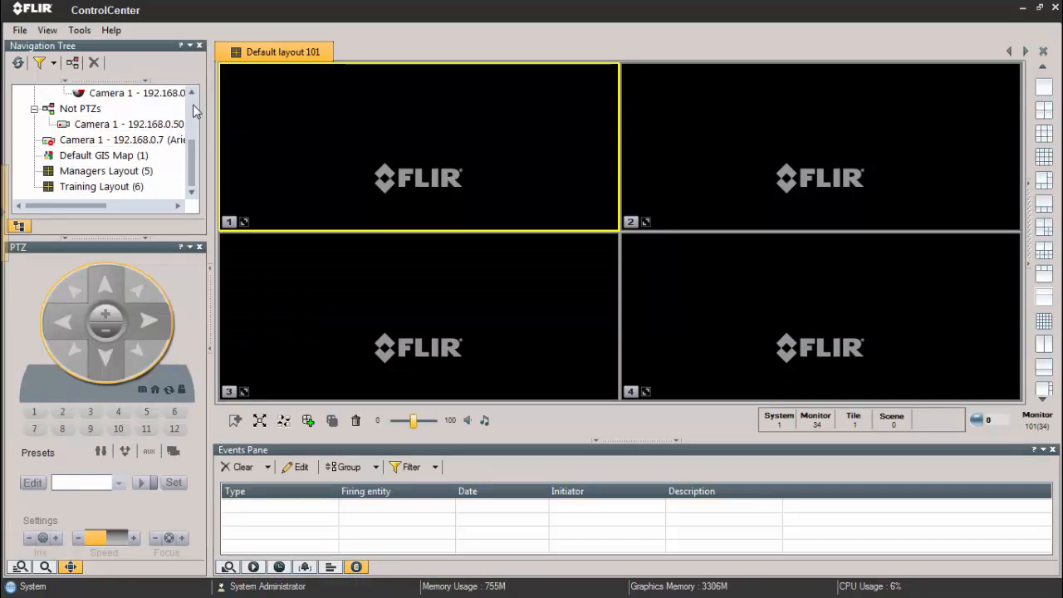
# Step: Collapse the Hospital and Not PTZs sites in the navigation tree
pyautogui.scroll(2, 193, 110)
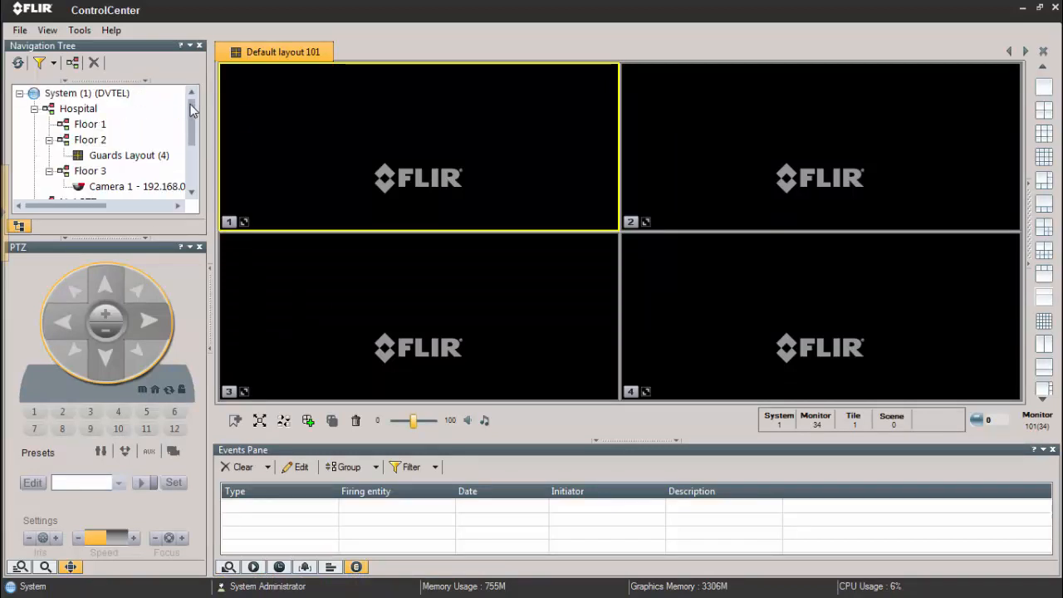
pyautogui.click(34, 109)
pyautogui.click(34, 124)
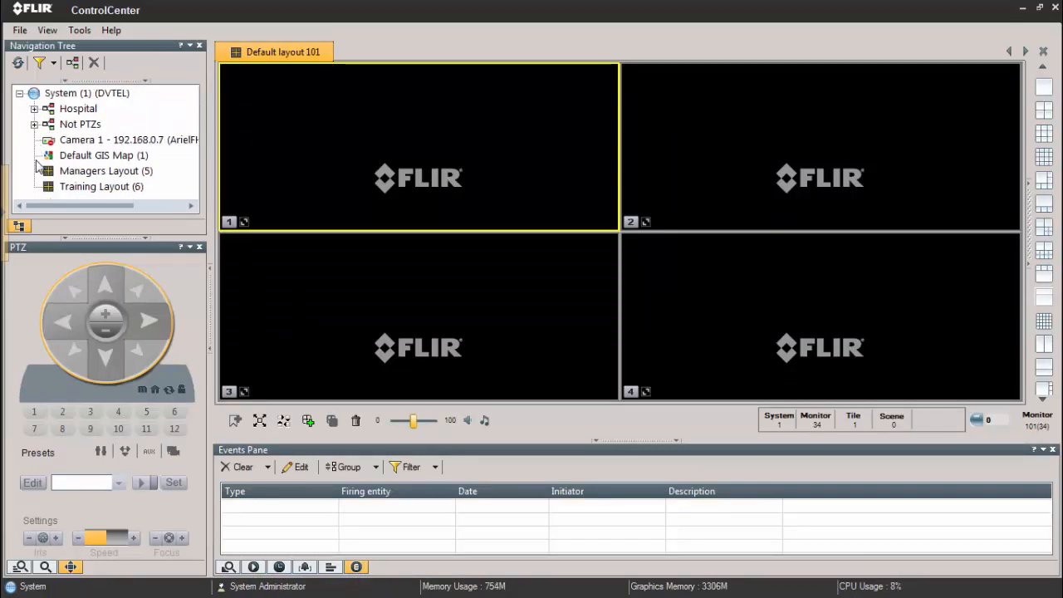
# Step: Expand the Hospital site and open the Guards Layout stored under Floor 2
pyautogui.click(34, 109)
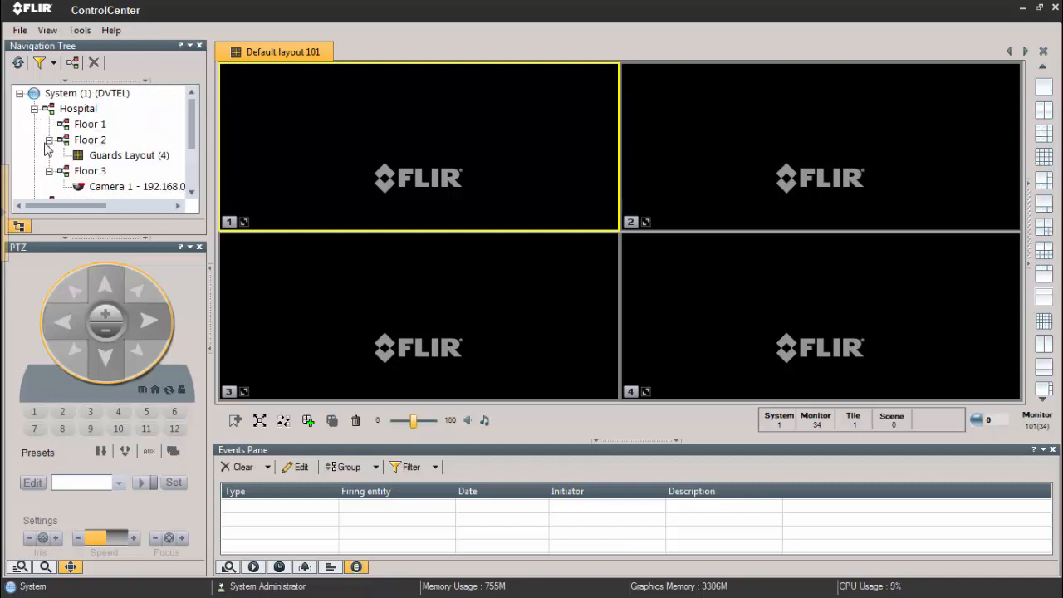
pyautogui.click(49, 139)
pyautogui.click(49, 140)
pyautogui.click(99, 157)
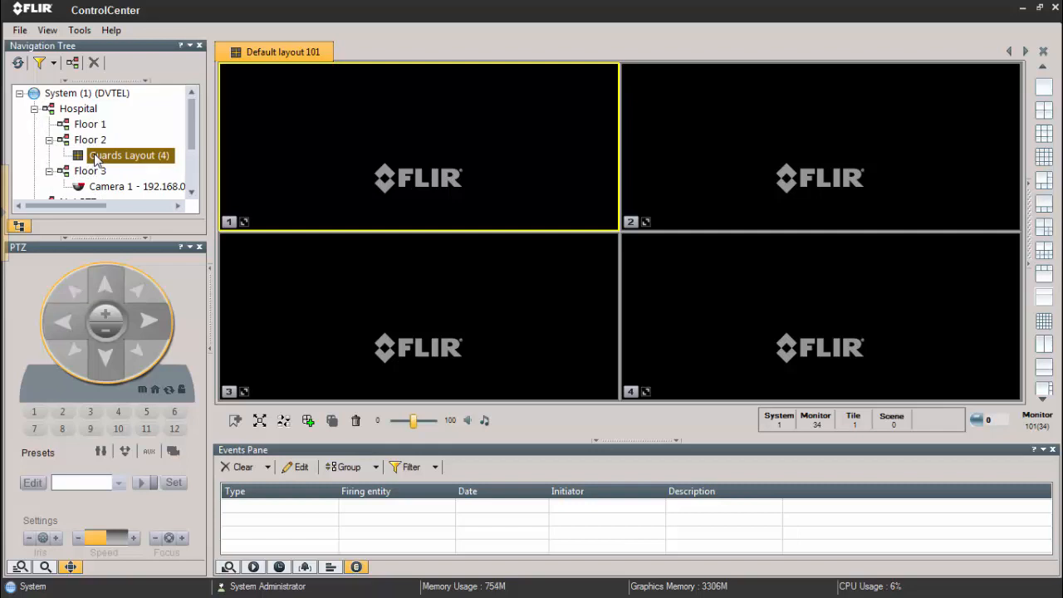
pyautogui.doubleClick(97, 157)
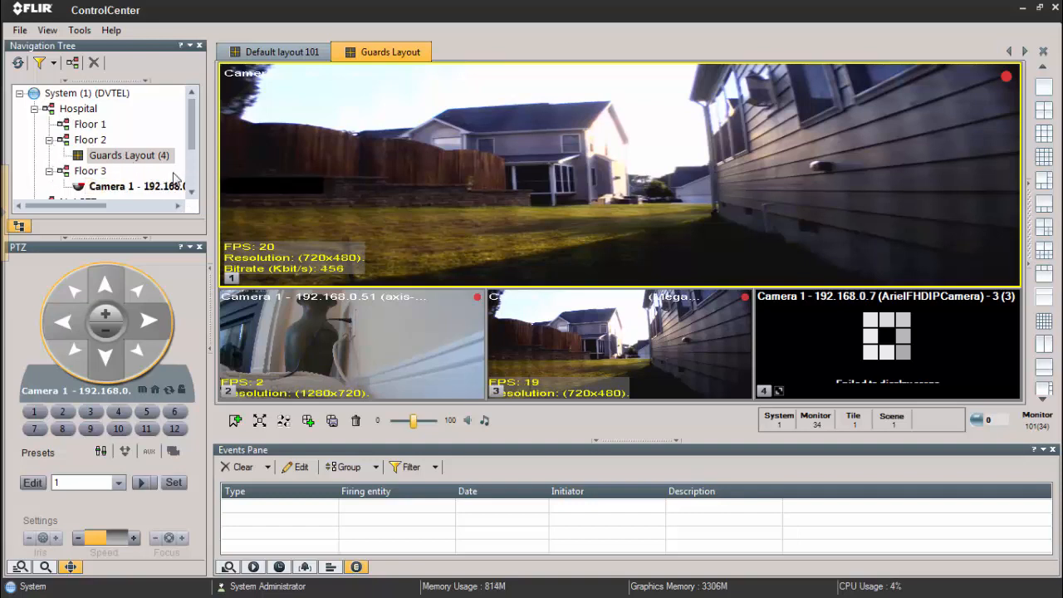
# Step: Expand the Not PTZs site and place Camera 1 - 192.168.0.50 in tile 1 of the Guards Layout
pyautogui.scroll(-2, 191, 163)
pyautogui.click(34, 125)
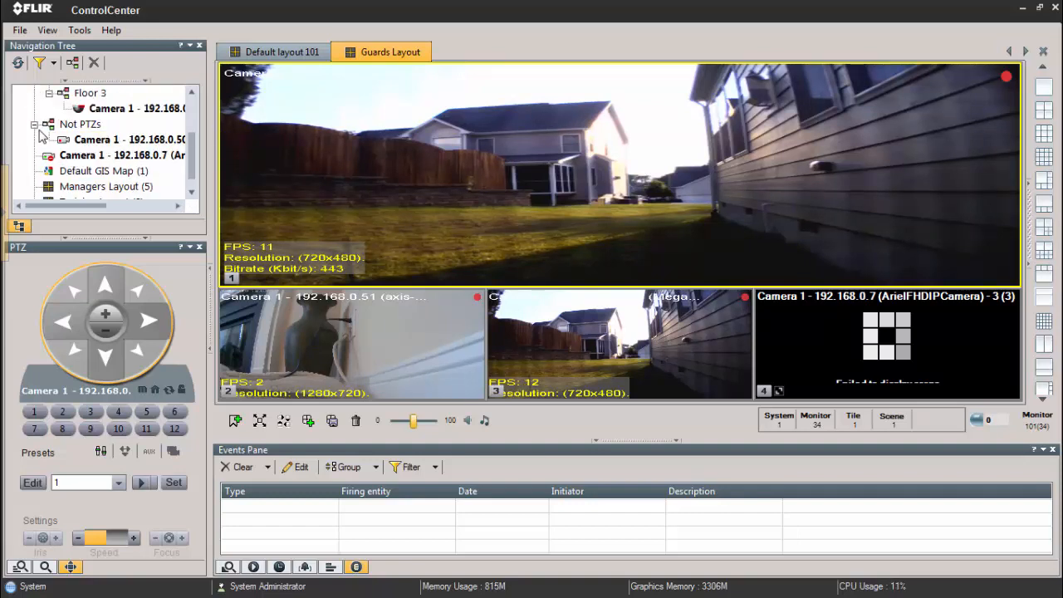
pyautogui.click(90, 145)
pyautogui.moveTo(92, 143); pyautogui.dragTo(368, 236)
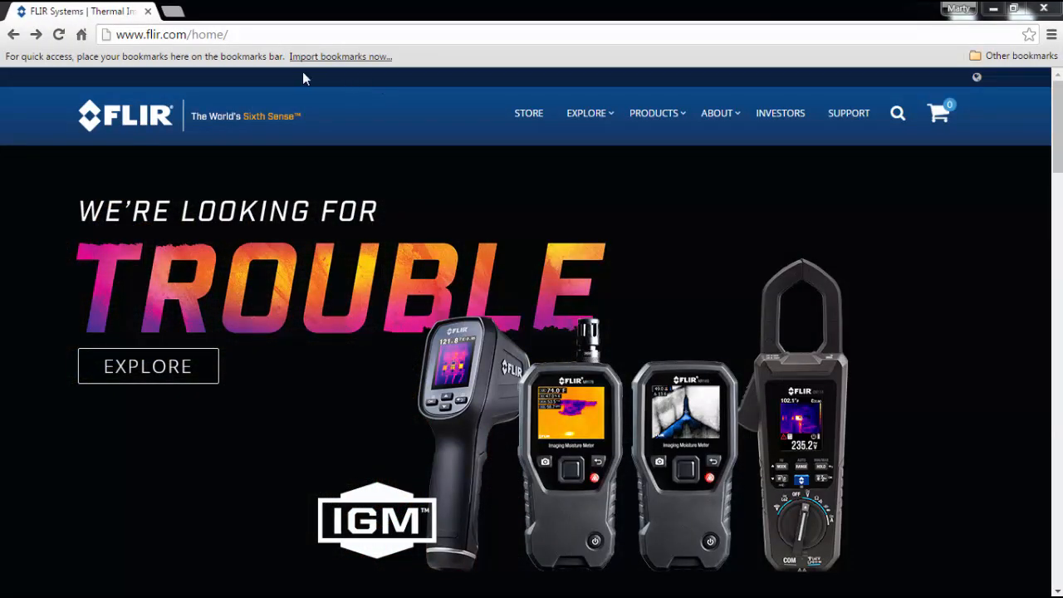
# Step: Switch to Chrome and open the Security product section of the FLIR website
pyautogui.click(173, 35)
pyautogui.moveTo(644, 113)
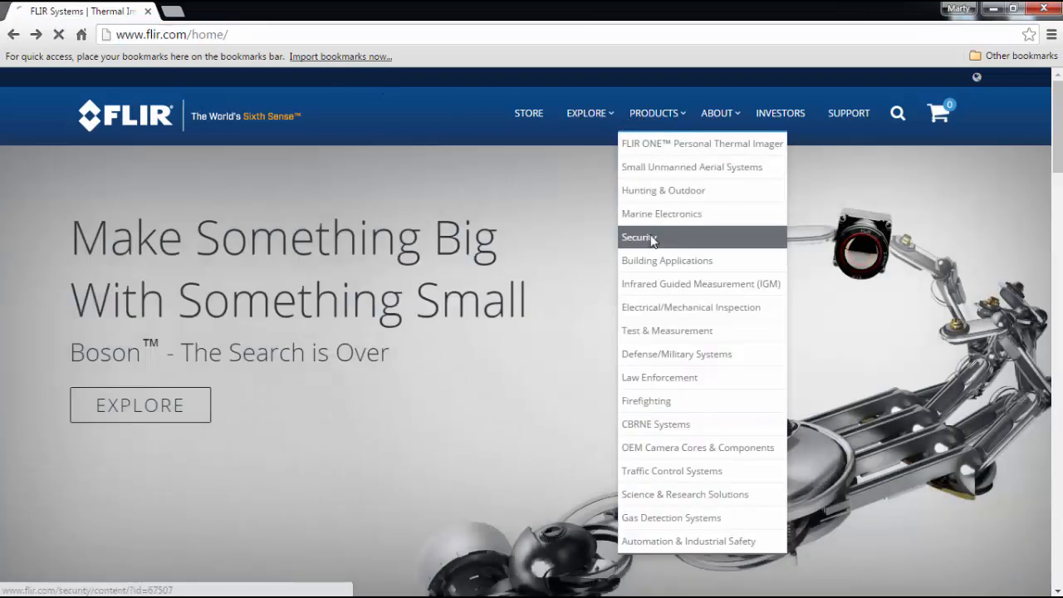
pyautogui.click(652, 239)
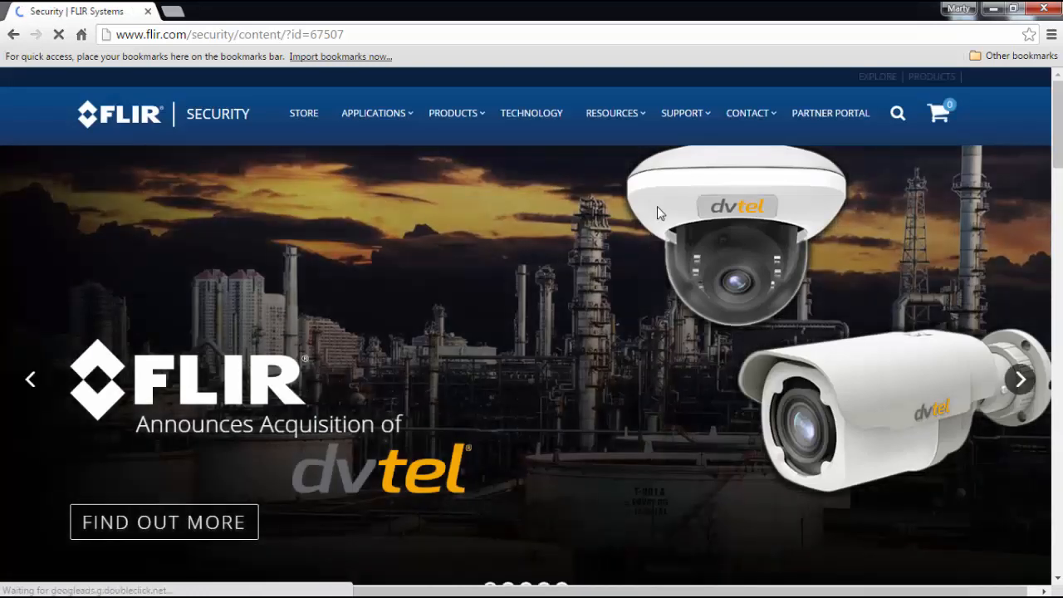
# Step: Open the Online Training page from the Security support training section
pyautogui.moveTo(678, 125)
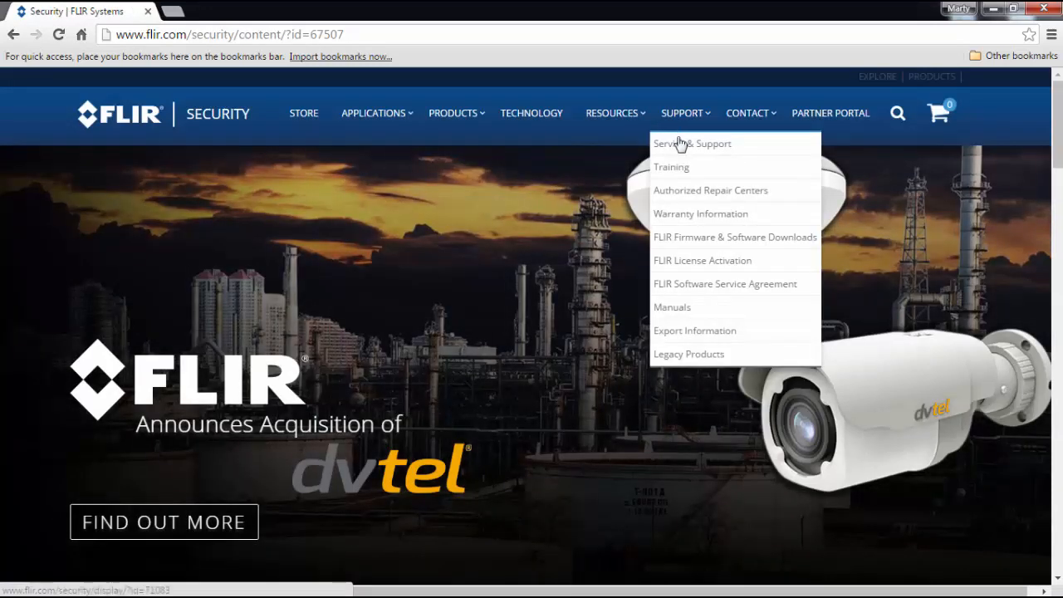
pyautogui.click(681, 167)
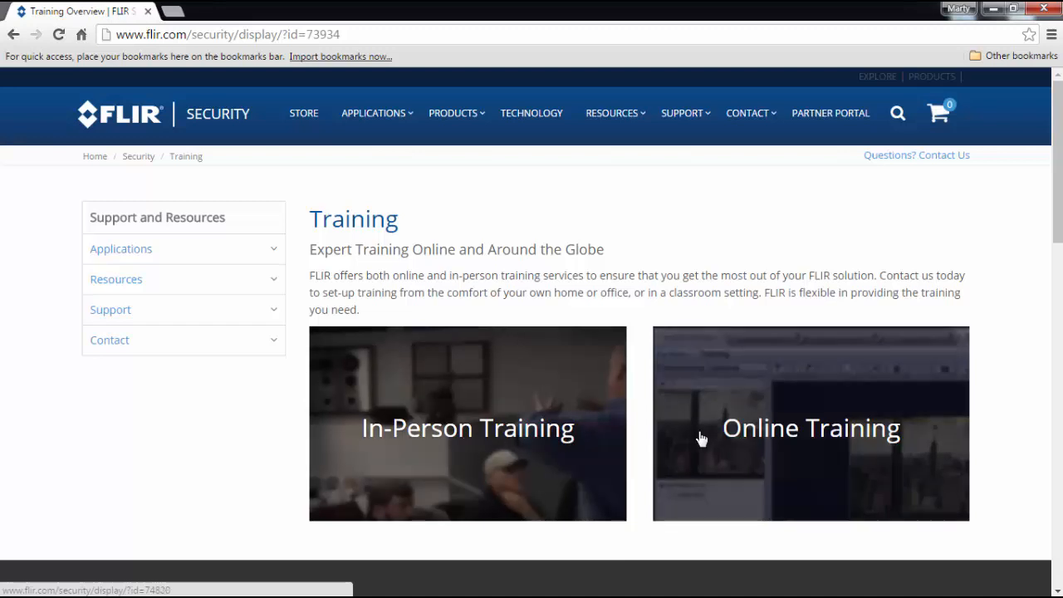
pyautogui.click(789, 435)
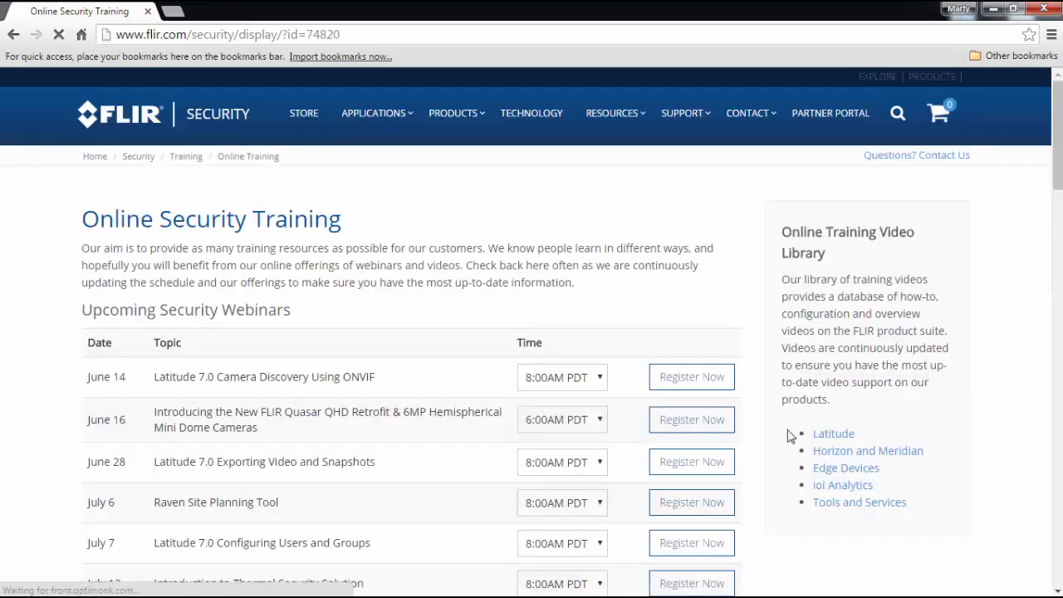
# Step: Look through the upcoming and recorded security webinars on the Online Security Training page
pyautogui.scroll(-1, 341, 298)
pyautogui.scroll(-3, 339, 298)
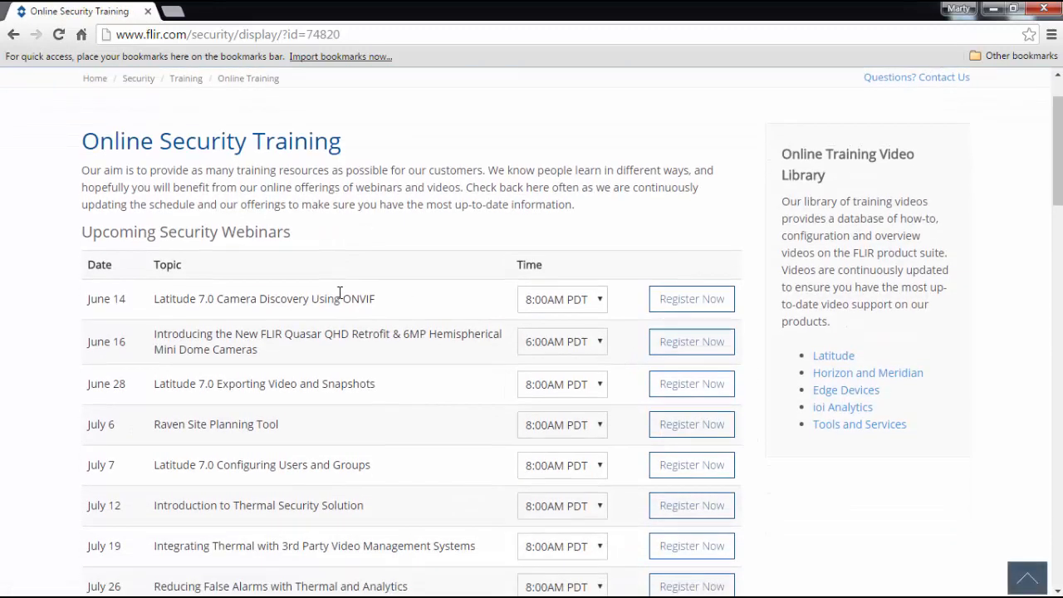
pyautogui.scroll(-5, 339, 297)
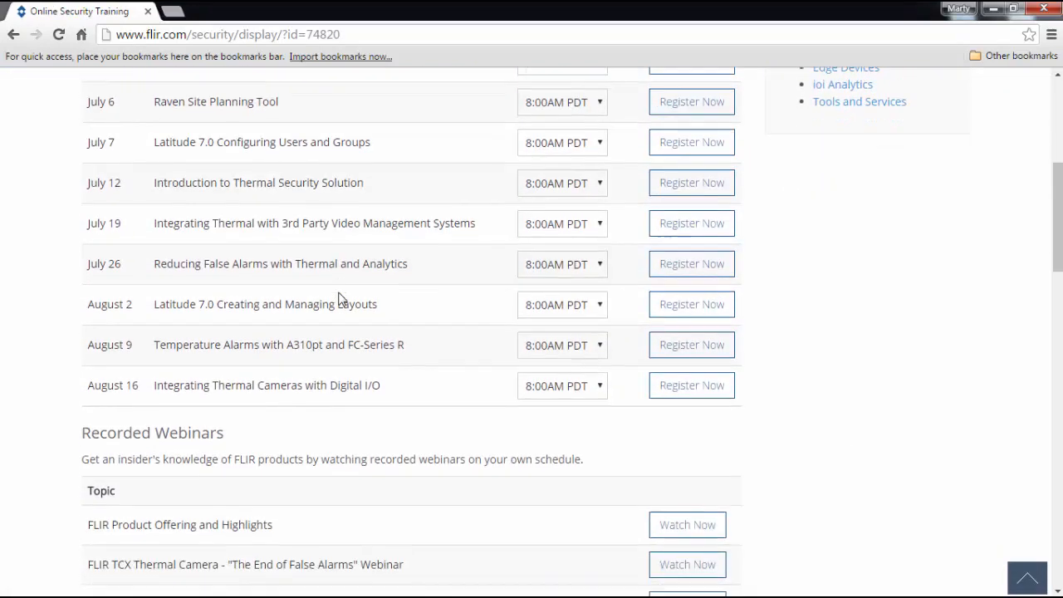
pyautogui.scroll(-2, 339, 294)
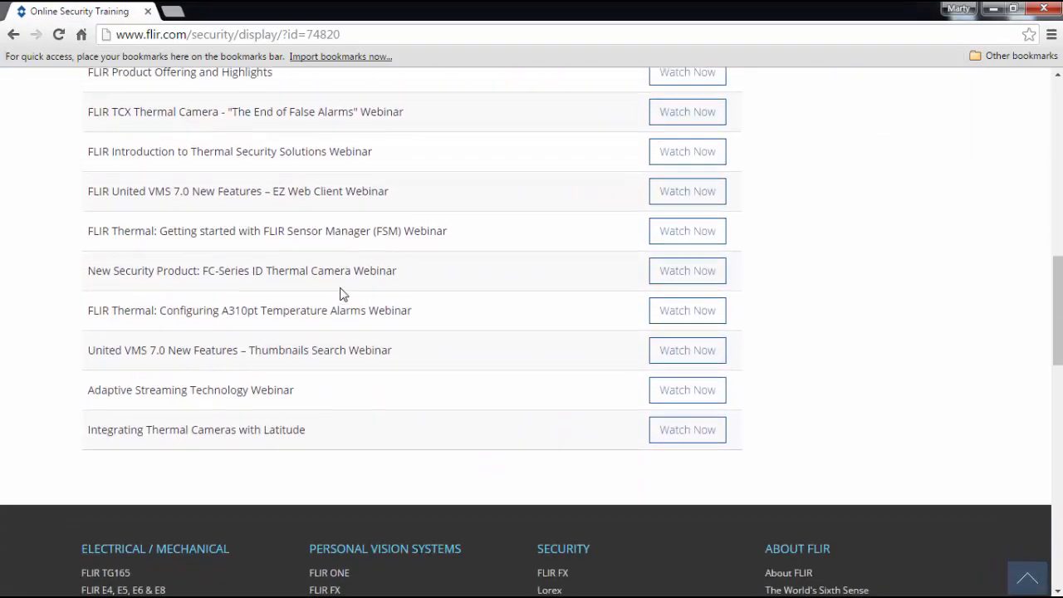
pyautogui.scroll(4, 342, 293)
pyautogui.scroll(6, 345, 292)
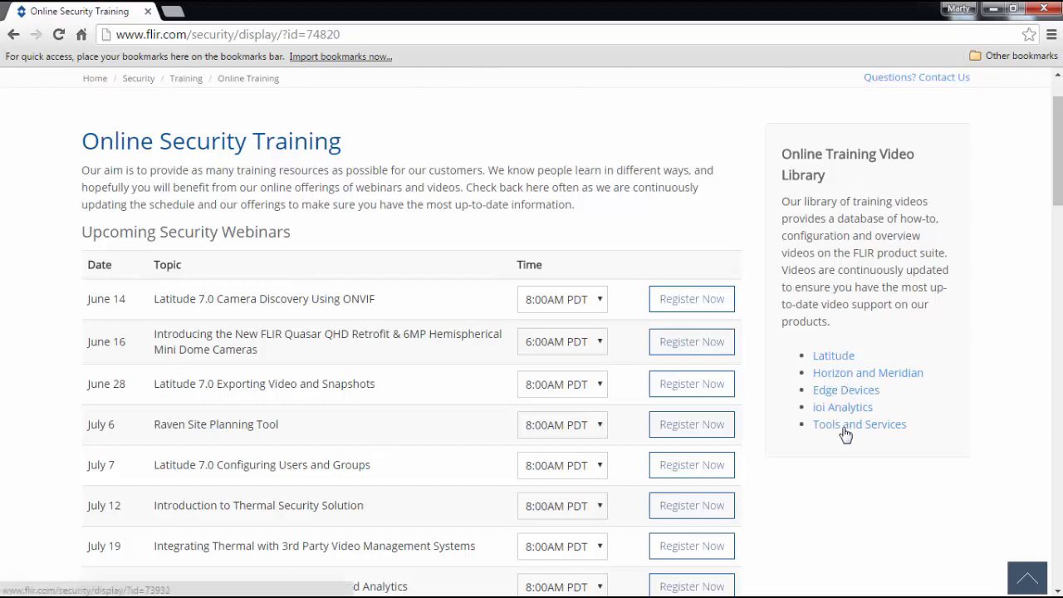
# Step: Open the Latitude section of the Online Training Video Library and browse its training videos
pyautogui.click(833, 362)
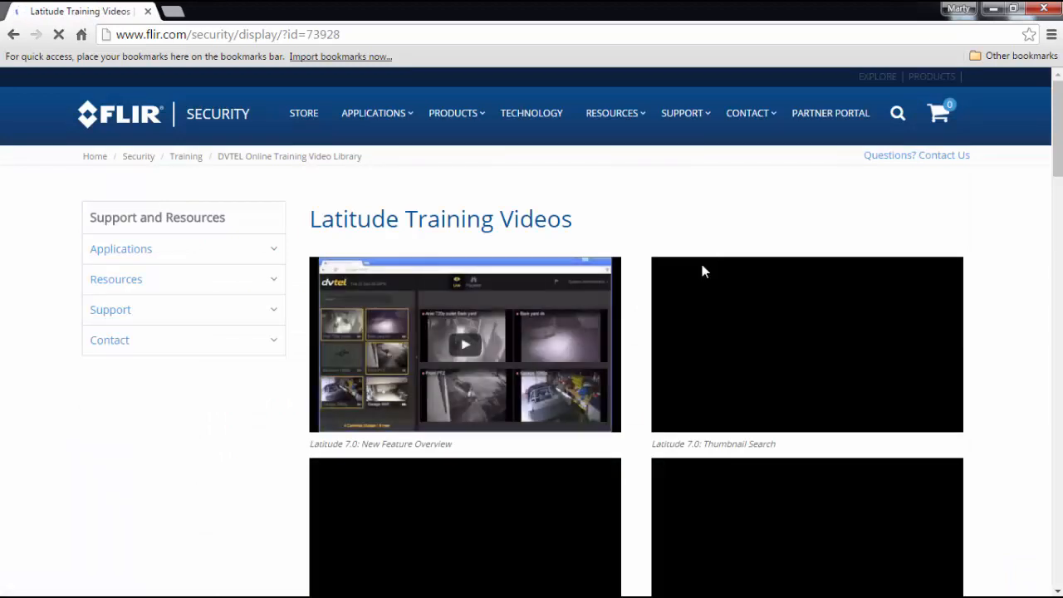
pyautogui.scroll(-1, 951, 357)
pyautogui.scroll(-5, 981, 334)
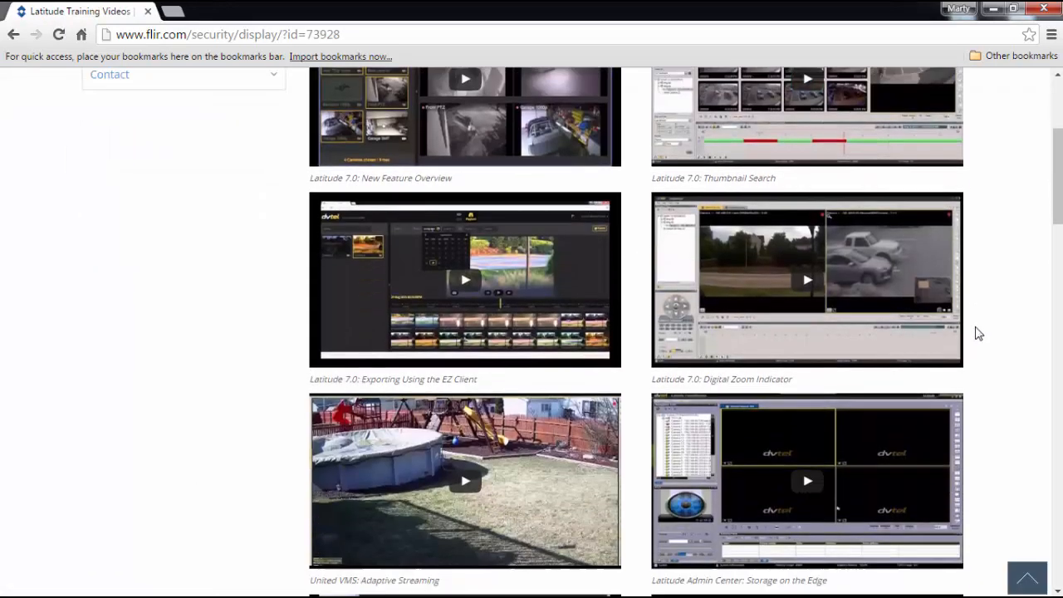
pyautogui.scroll(-5, 976, 332)
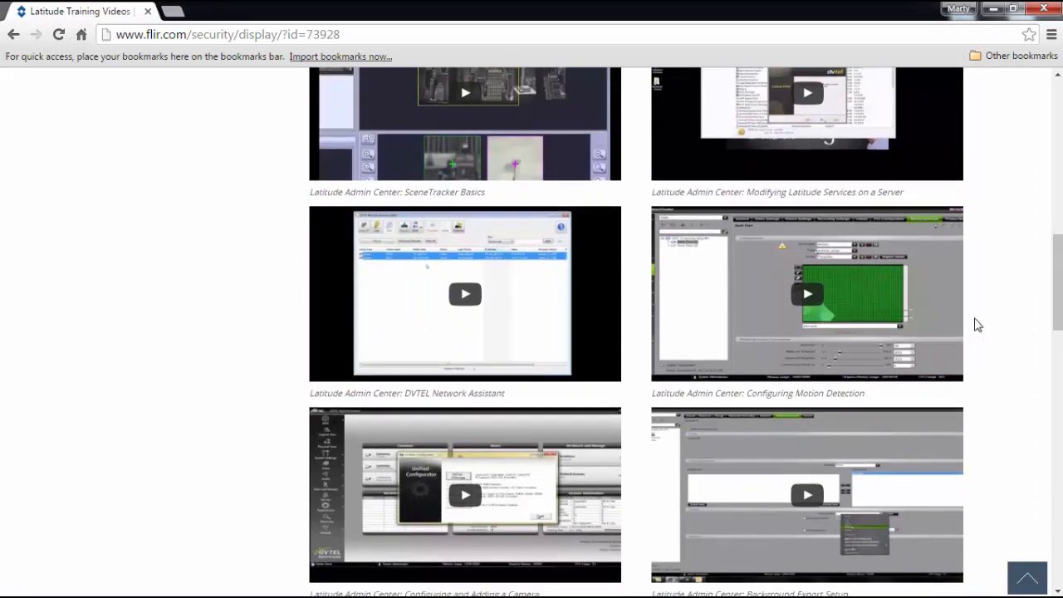
pyautogui.scroll(5, 977, 324)
pyautogui.scroll(6, 976, 320)
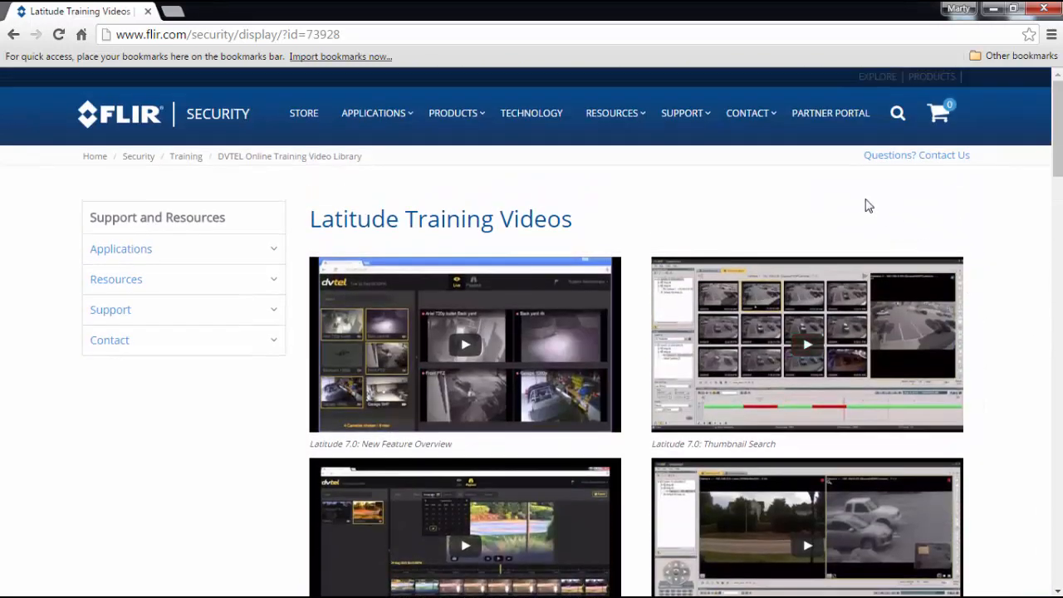